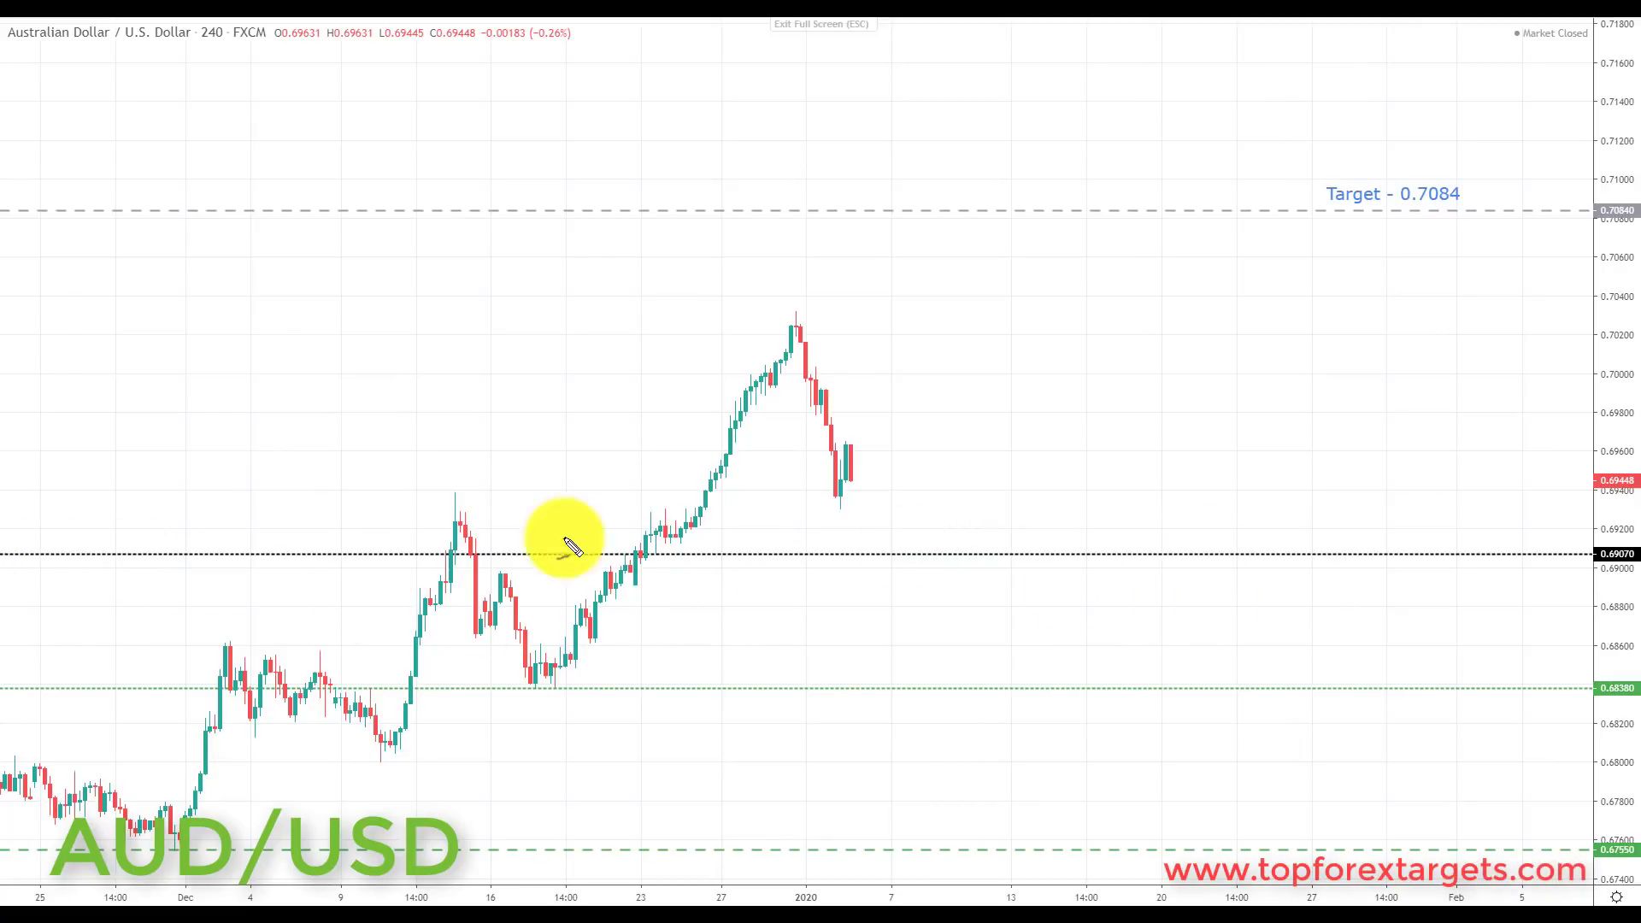
# Brush cyan dashes across the chart along the 0.69070 support line
pyautogui.moveTo(245, 560); pyautogui.dragTo(315, 556)
pyautogui.moveTo(453, 555); pyautogui.dragTo(534, 556)
pyautogui.moveTo(612, 555); pyautogui.dragTo(656, 554)
pyautogui.moveTo(716, 556); pyautogui.dragTo(752, 558)
pyautogui.moveTo(857, 557); pyautogui.dragTo(917, 557)
pyautogui.moveTo(1008, 558); pyautogui.dragTo(1195, 560)
pyautogui.moveTo(1263, 559); pyautogui.dragTo(1325, 557)
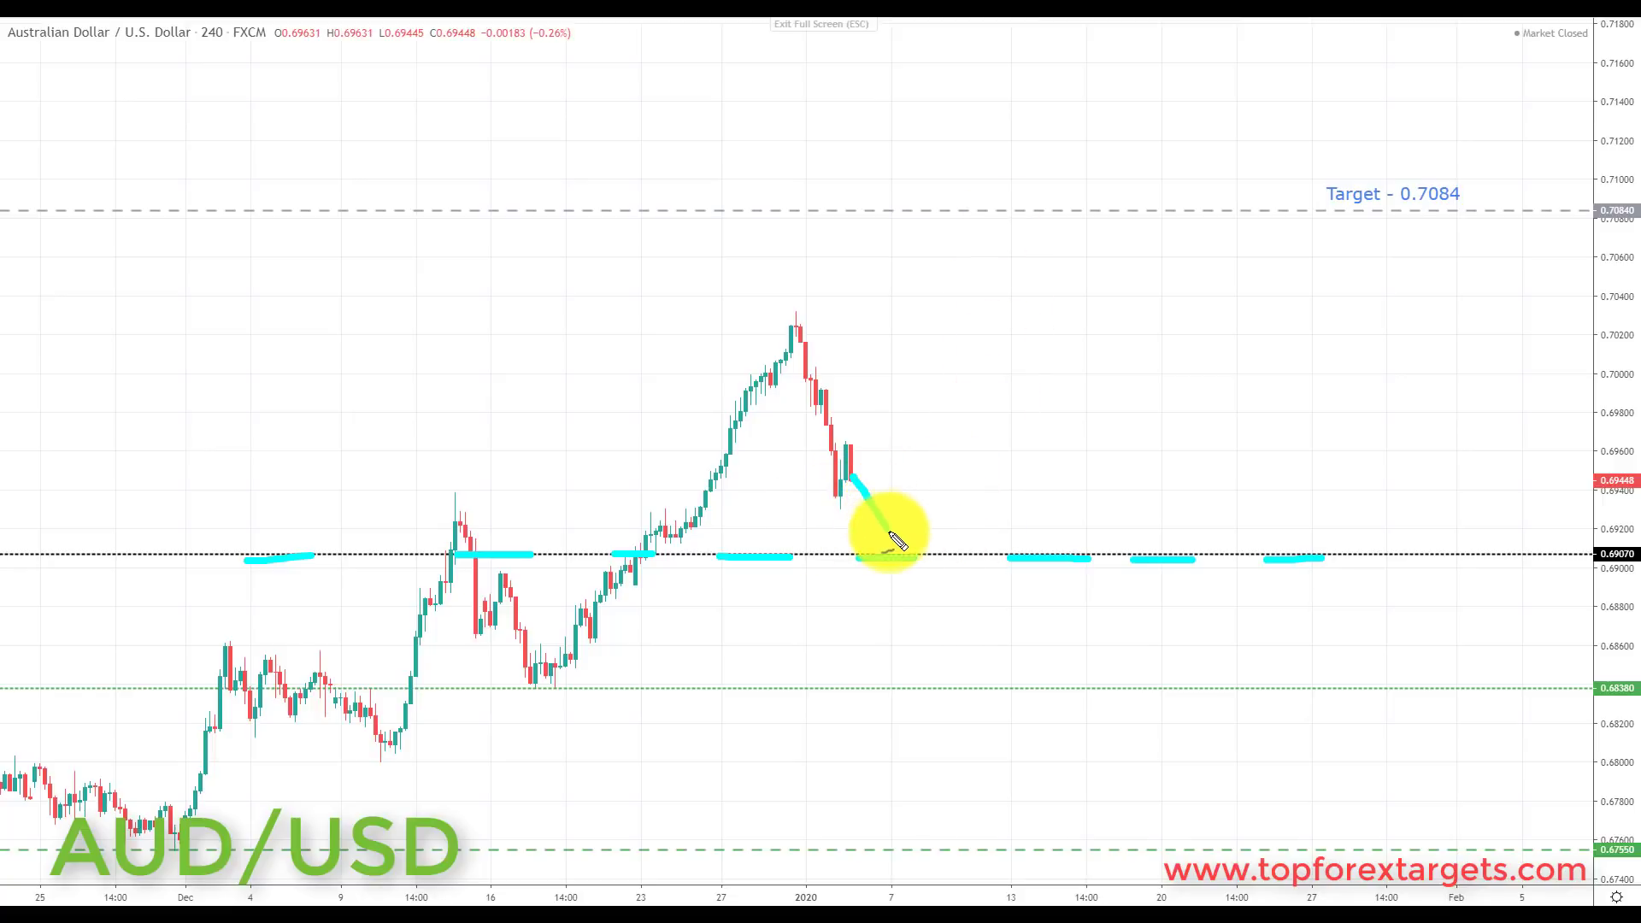
# Circle the bounce at 0.69070 and draw an arrowed rise to the underlined 0.7084 target
pyautogui.moveTo(930, 547)
pyautogui.mouseDown()
pyautogui.moveTo(864, 550)
pyautogui.moveTo(940, 518)
pyautogui.moveTo(933, 560)
pyautogui.mouseUp()
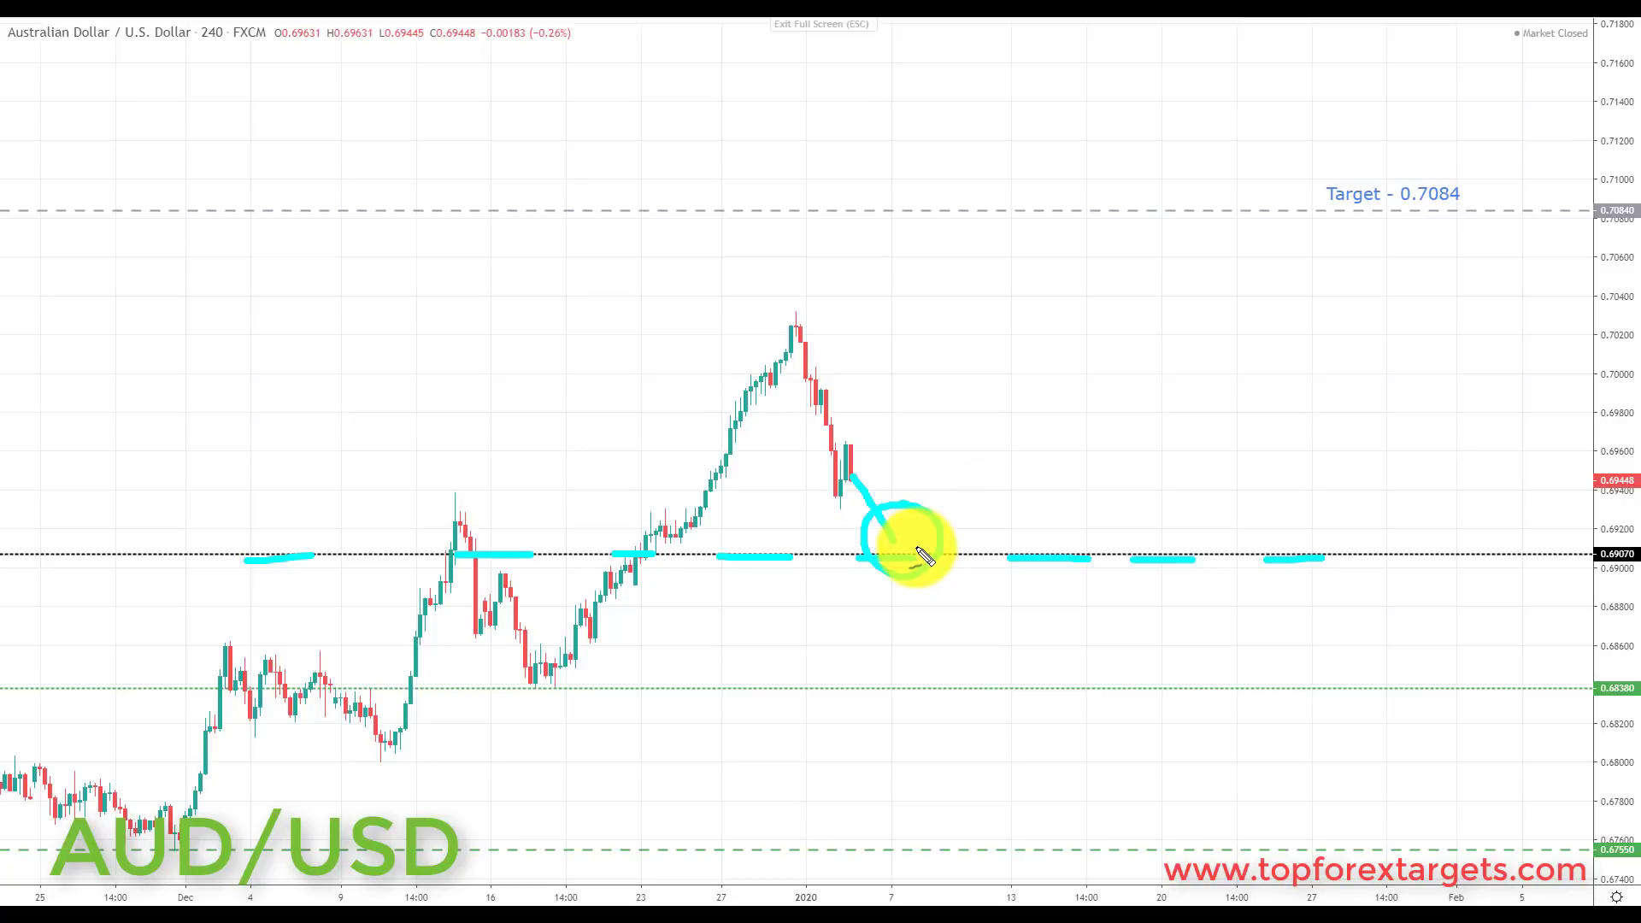
pyautogui.moveTo(899, 558)
pyautogui.mouseDown()
pyautogui.moveTo(949, 484)
pyautogui.moveTo(1048, 219)
pyautogui.moveTo(1049, 272)
pyautogui.mouseUp()
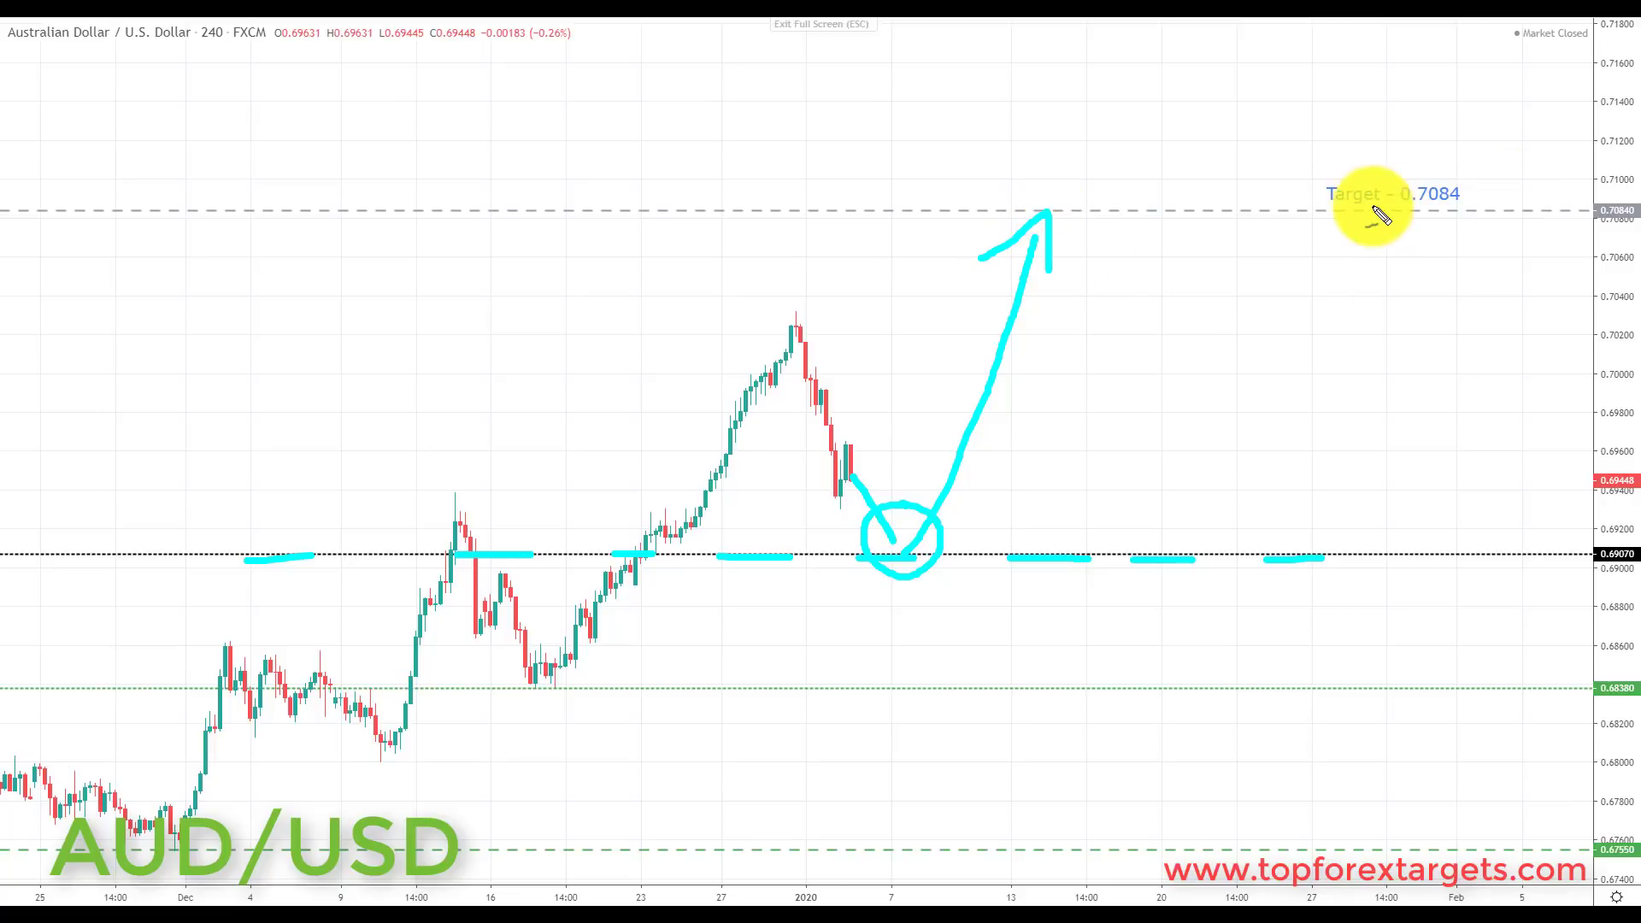
pyautogui.moveTo(1378, 209); pyautogui.dragTo(1460, 214)
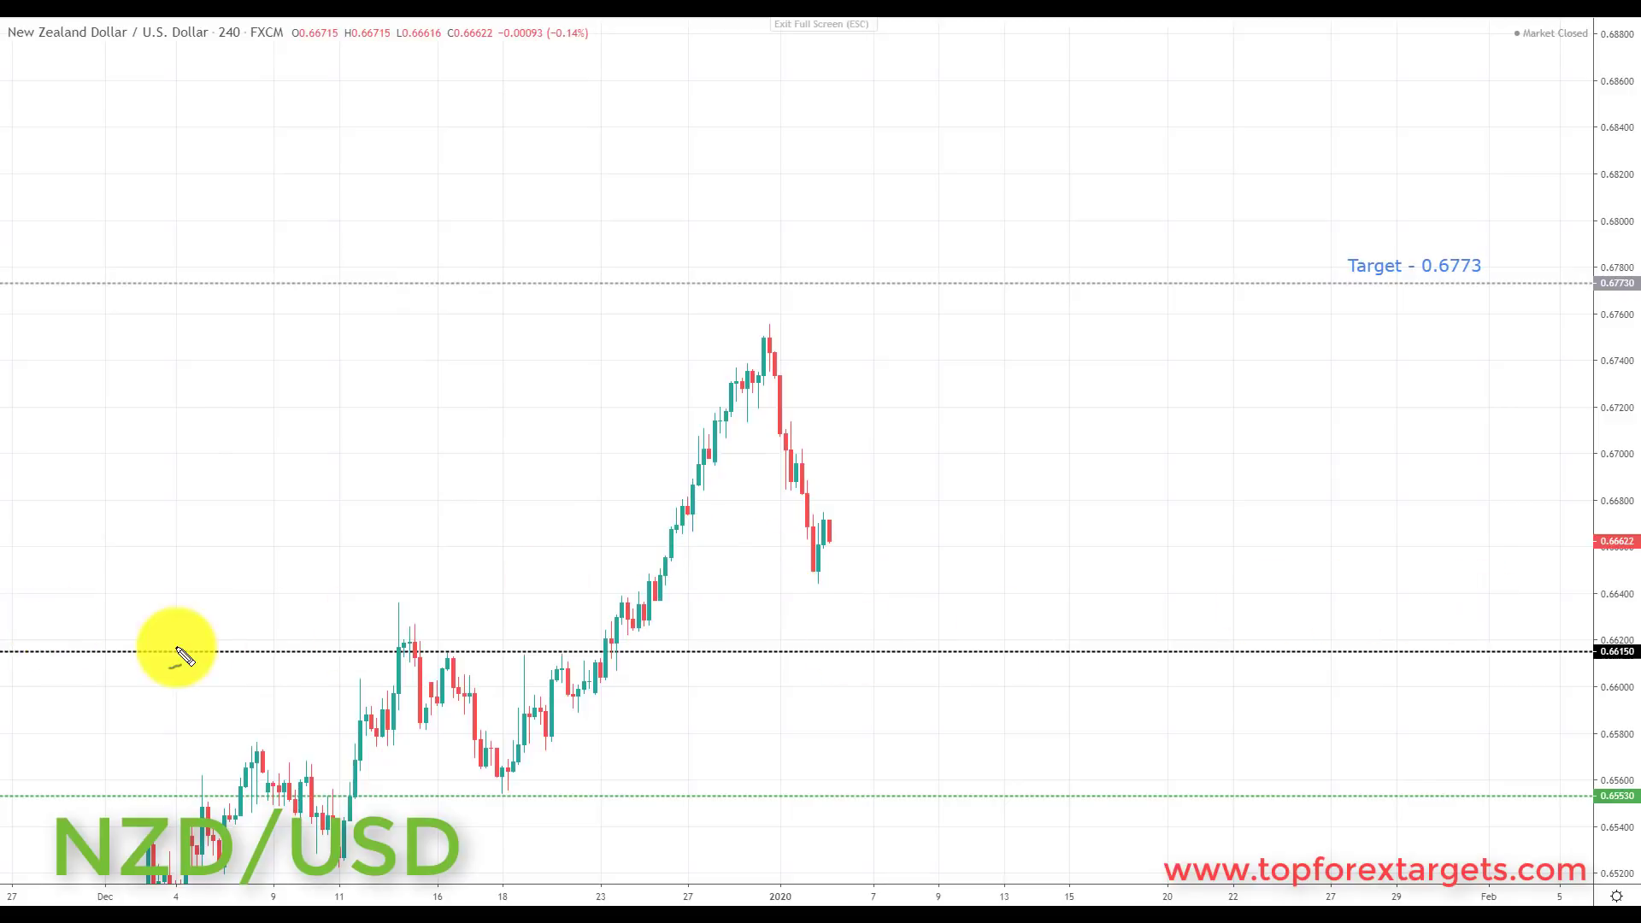
# Dash along 0.6615, circle the bounce, and draw an arrowed rise to the underlined 0.6773 target
pyautogui.moveTo(38, 658)
pyautogui.mouseDown()
pyautogui.moveTo(1257, 659)
pyautogui.moveTo(1365, 643)
pyautogui.mouseUp()
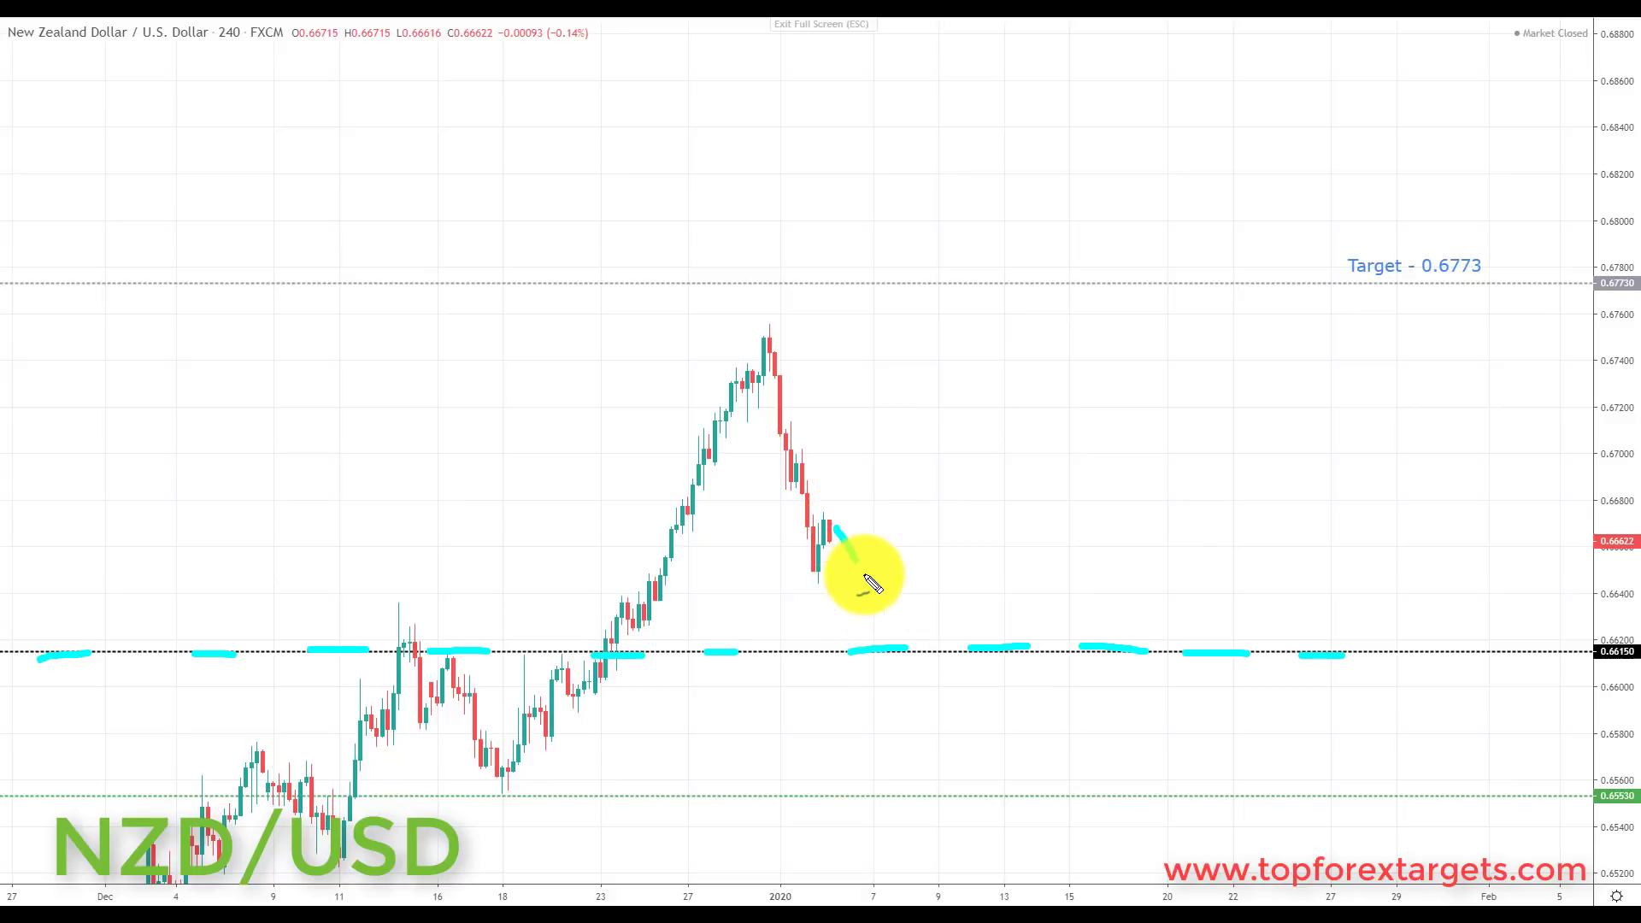
pyautogui.moveTo(940, 628)
pyautogui.mouseDown()
pyautogui.moveTo(962, 628)
pyautogui.moveTo(983, 666)
pyautogui.moveTo(983, 581)
pyautogui.moveTo(880, 590)
pyautogui.mouseUp()
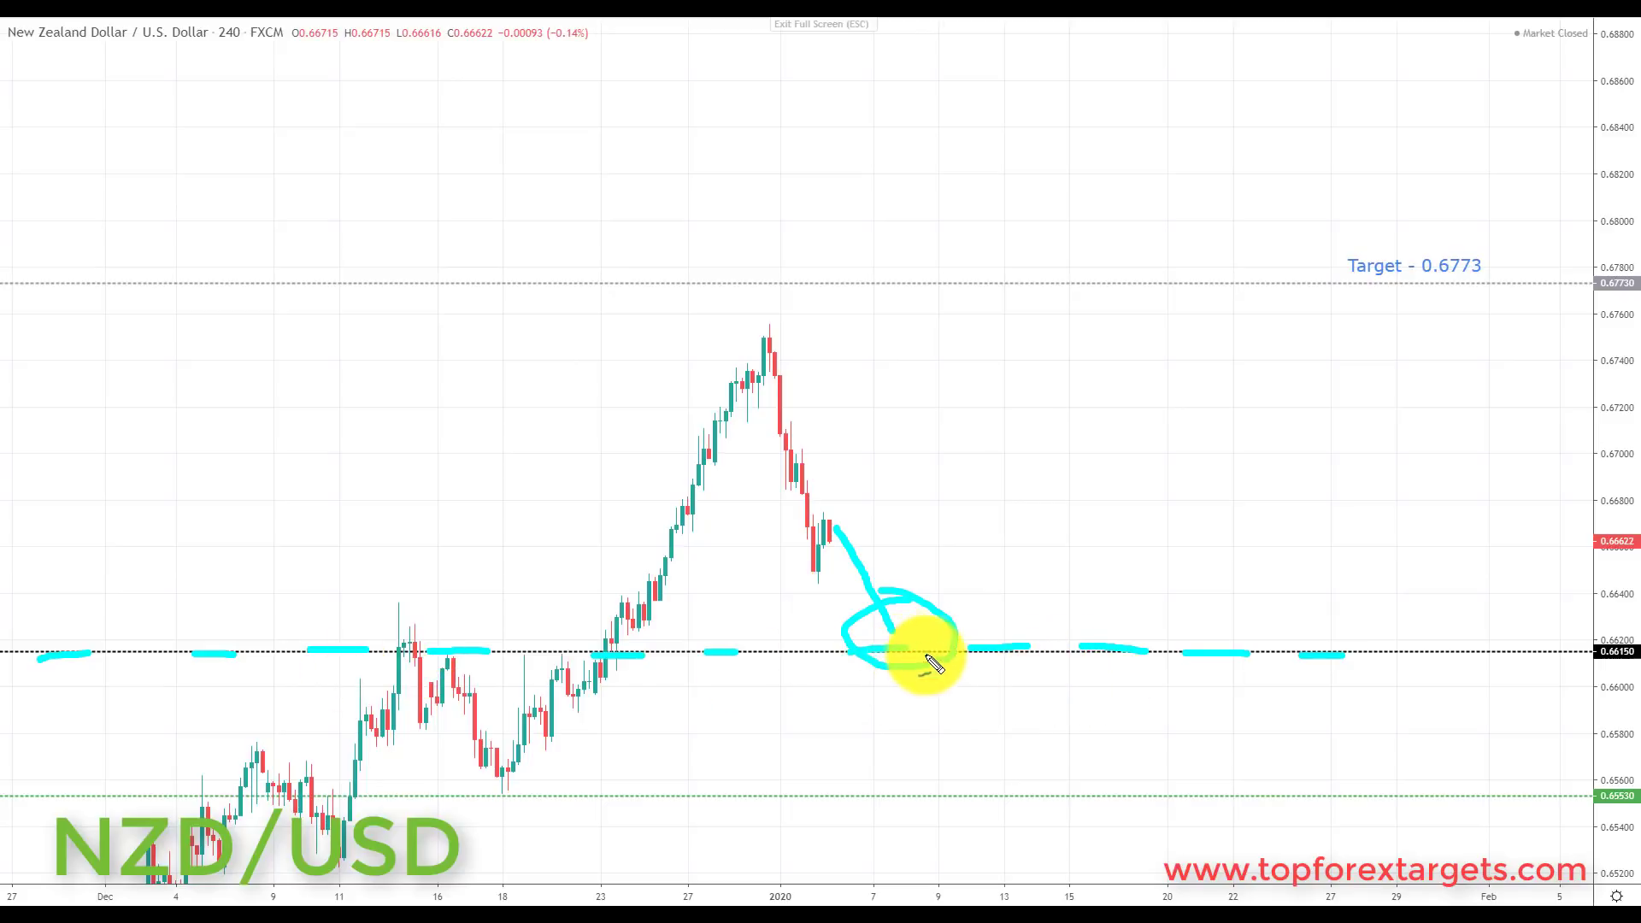
pyautogui.moveTo(917, 648)
pyautogui.mouseDown()
pyautogui.moveTo(981, 532)
pyautogui.moveTo(1013, 376)
pyautogui.mouseUp()
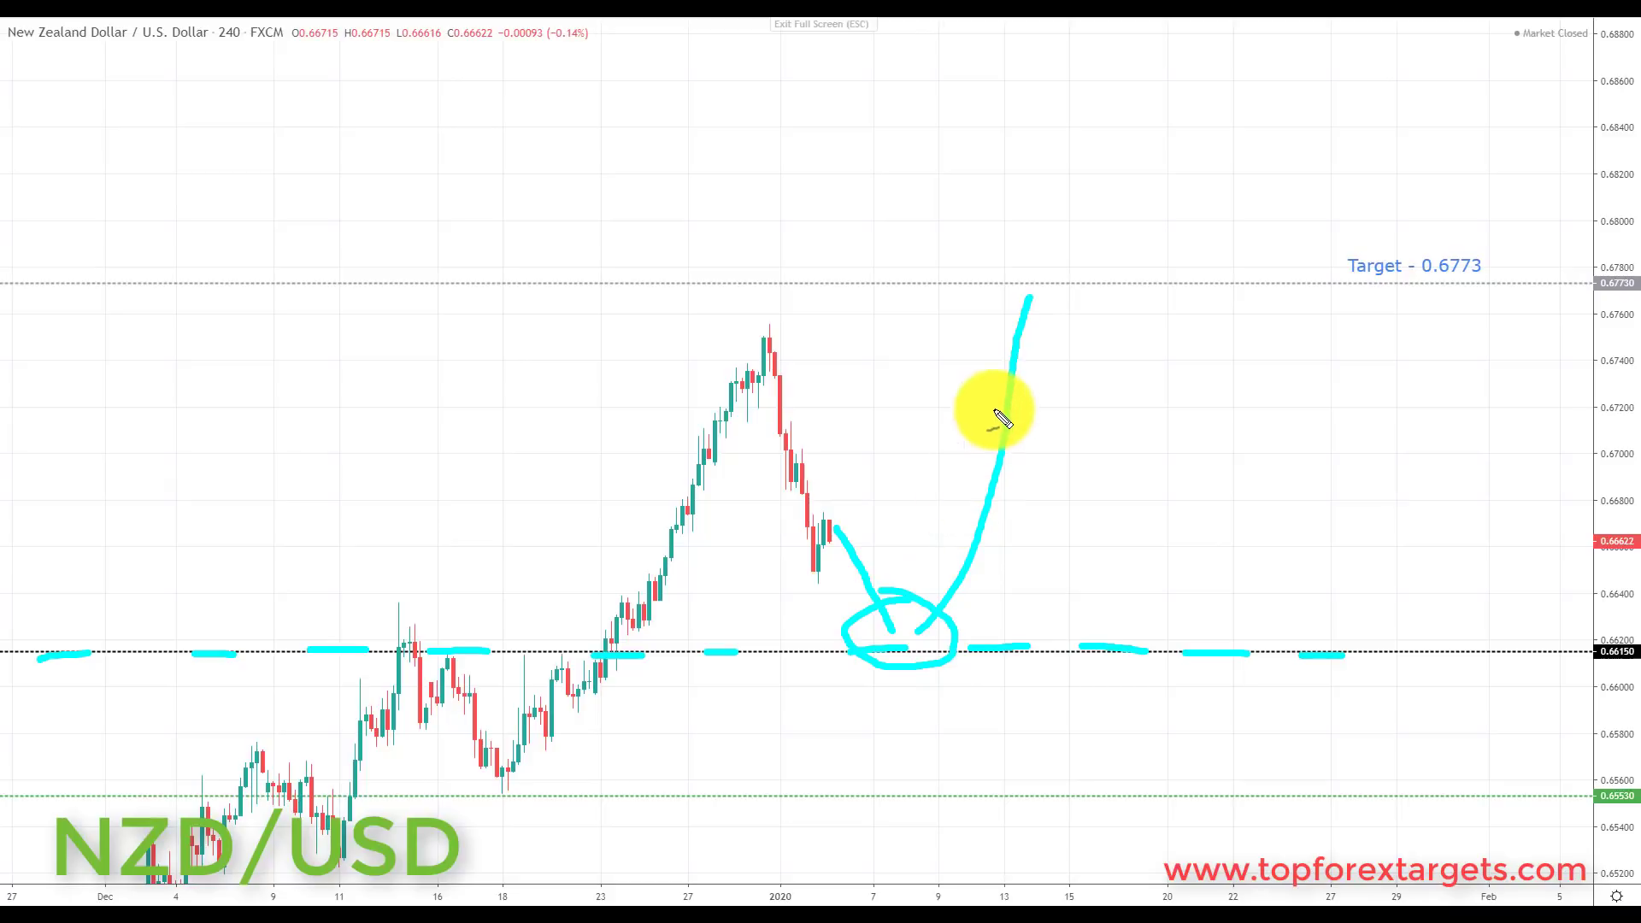
pyautogui.moveTo(975, 335)
pyautogui.mouseDown()
pyautogui.moveTo(1033, 276)
pyautogui.moveTo(1050, 359)
pyautogui.mouseUp()
pyautogui.moveTo(1402, 285); pyautogui.dragTo(1497, 278)
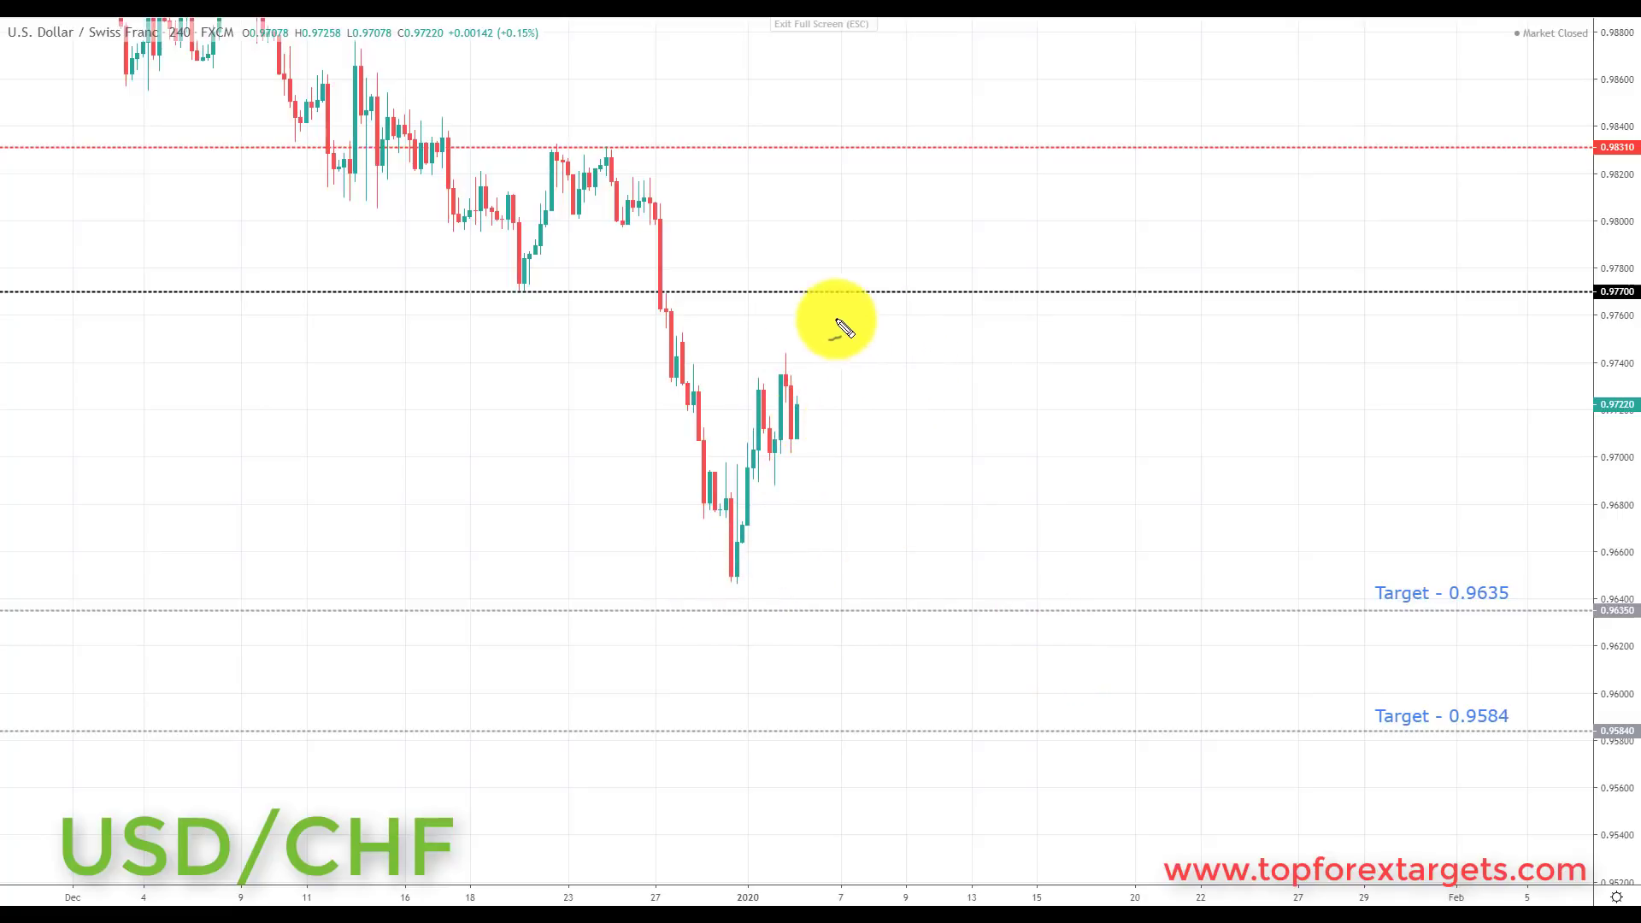
# Dash along 0.9770, sketch price climbing back to it, and circle the reversal there
pyautogui.moveTo(64, 299); pyautogui.dragTo(1187, 294)
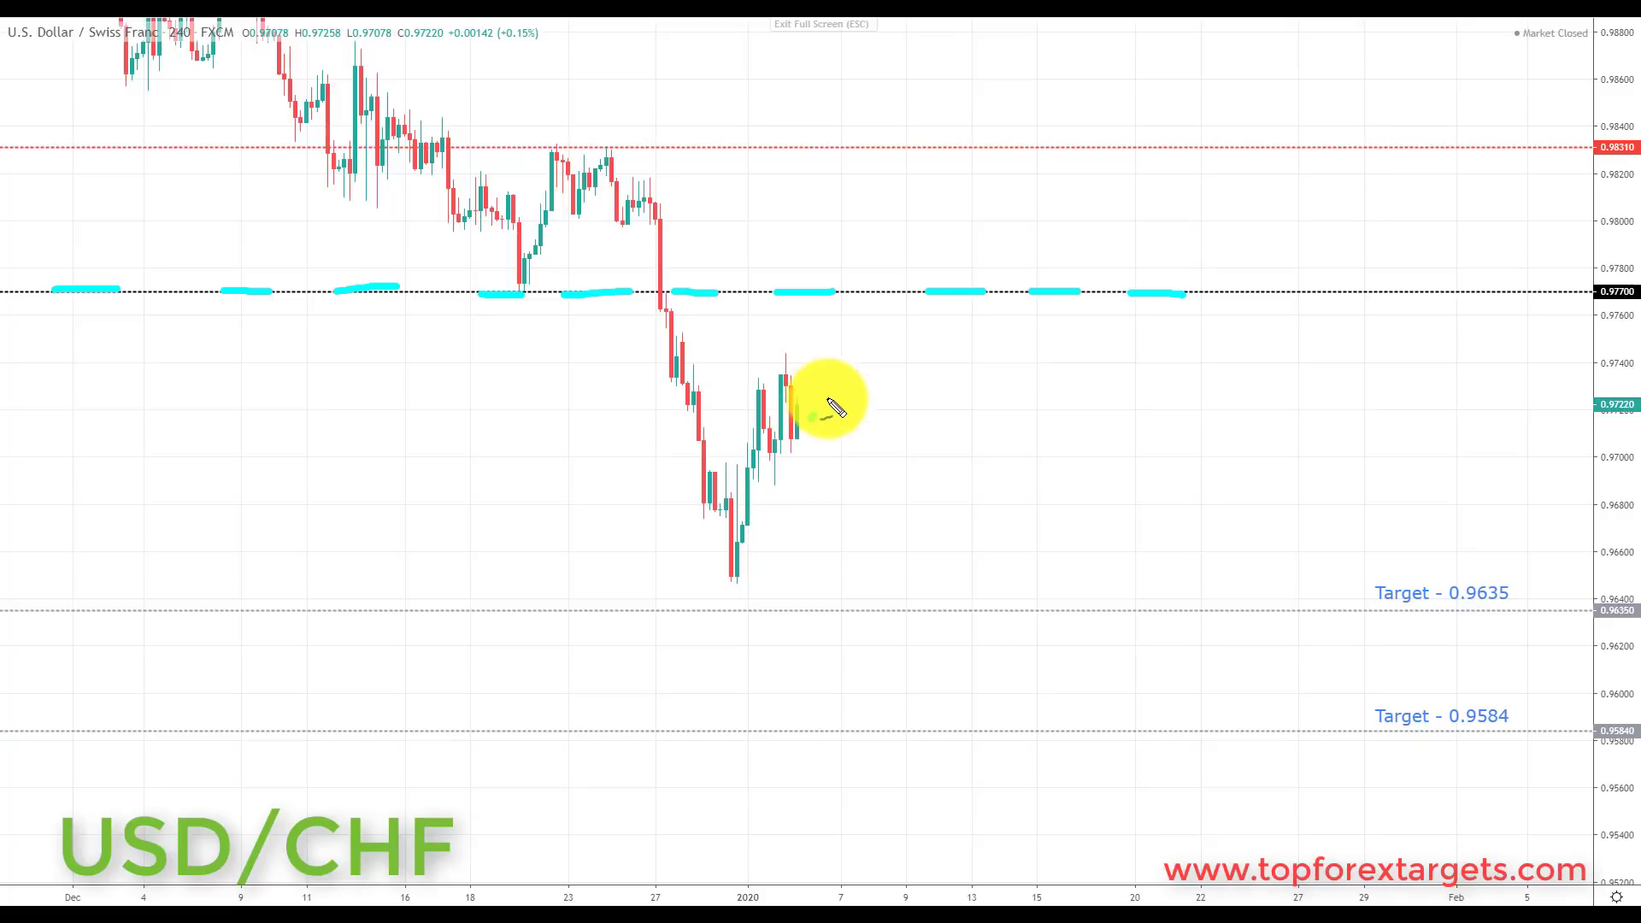
pyautogui.moveTo(810, 417); pyautogui.dragTo(858, 321)
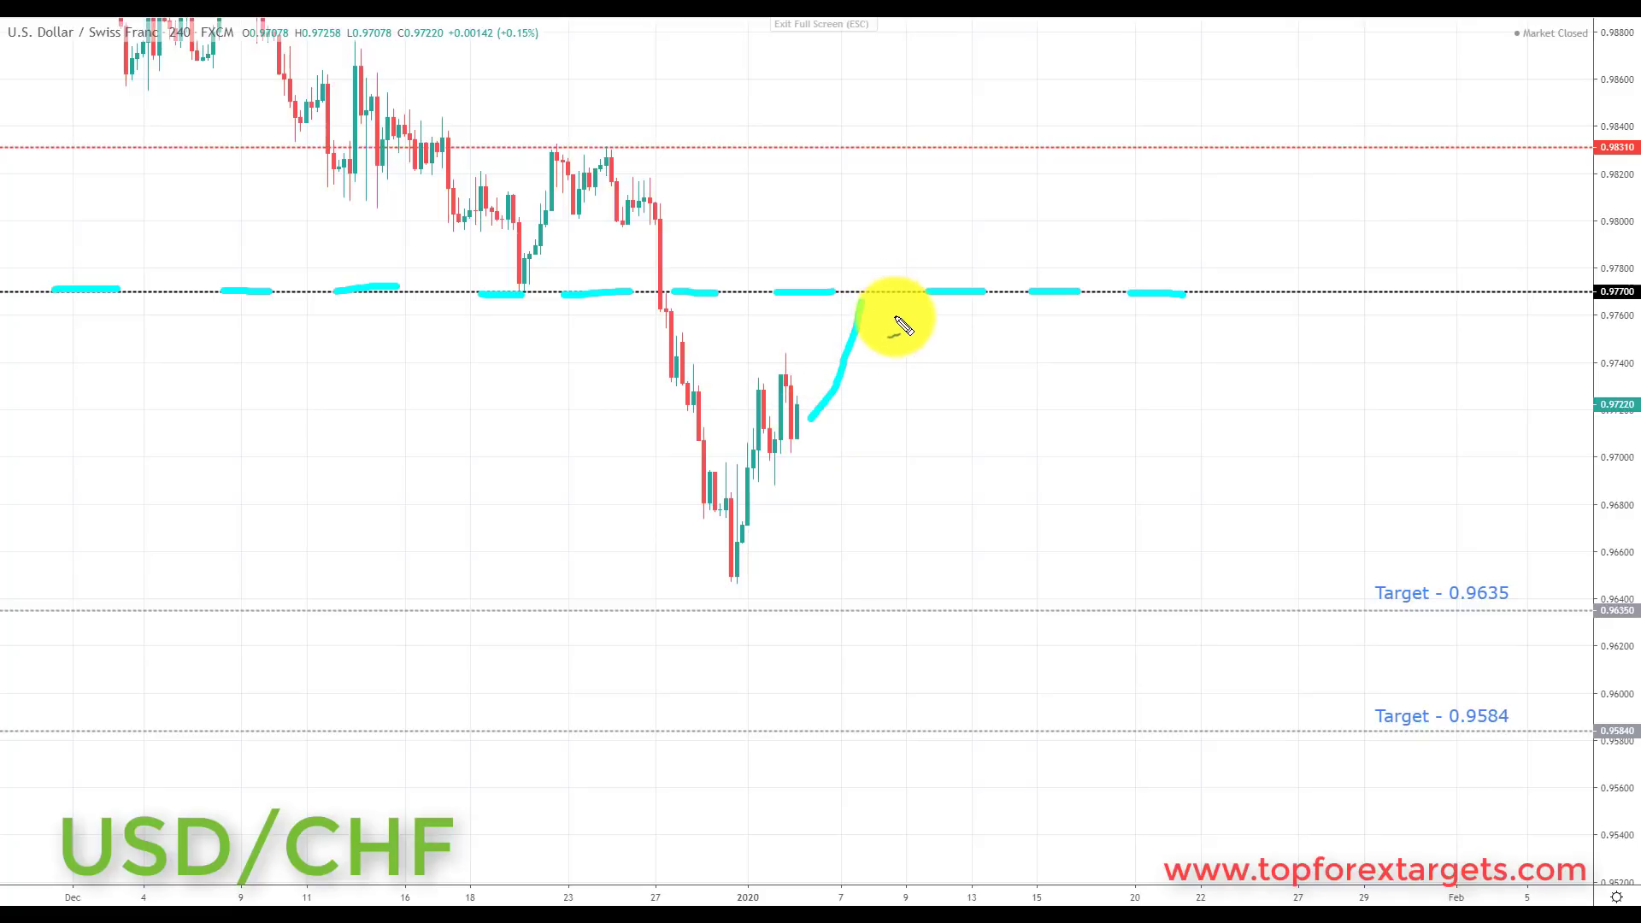
pyautogui.moveTo(873, 271)
pyautogui.mouseDown()
pyautogui.moveTo(854, 330)
pyautogui.moveTo(906, 285)
pyautogui.moveTo(885, 272)
pyautogui.mouseUp()
pyautogui.moveTo(731, 590); pyautogui.dragTo(934, 292)
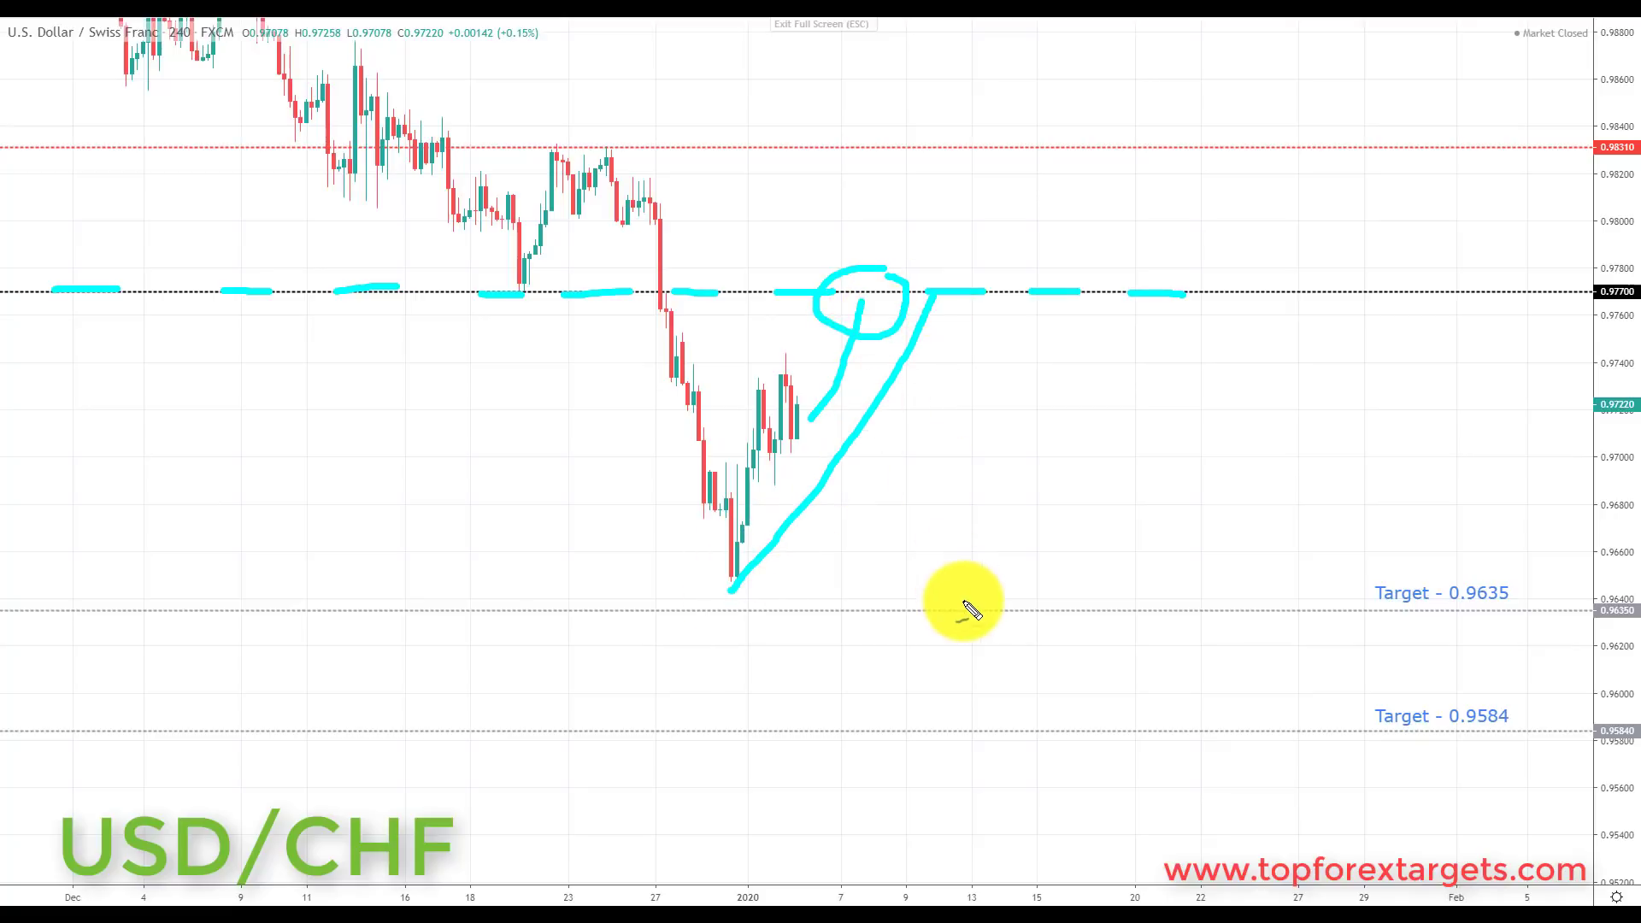
# Draw the projected drop to 0.9635 and 0.9584, underlining both target labels
pyautogui.moveTo(875, 308)
pyautogui.mouseDown()
pyautogui.moveTo(983, 633)
pyautogui.moveTo(1002, 568)
pyautogui.mouseUp()
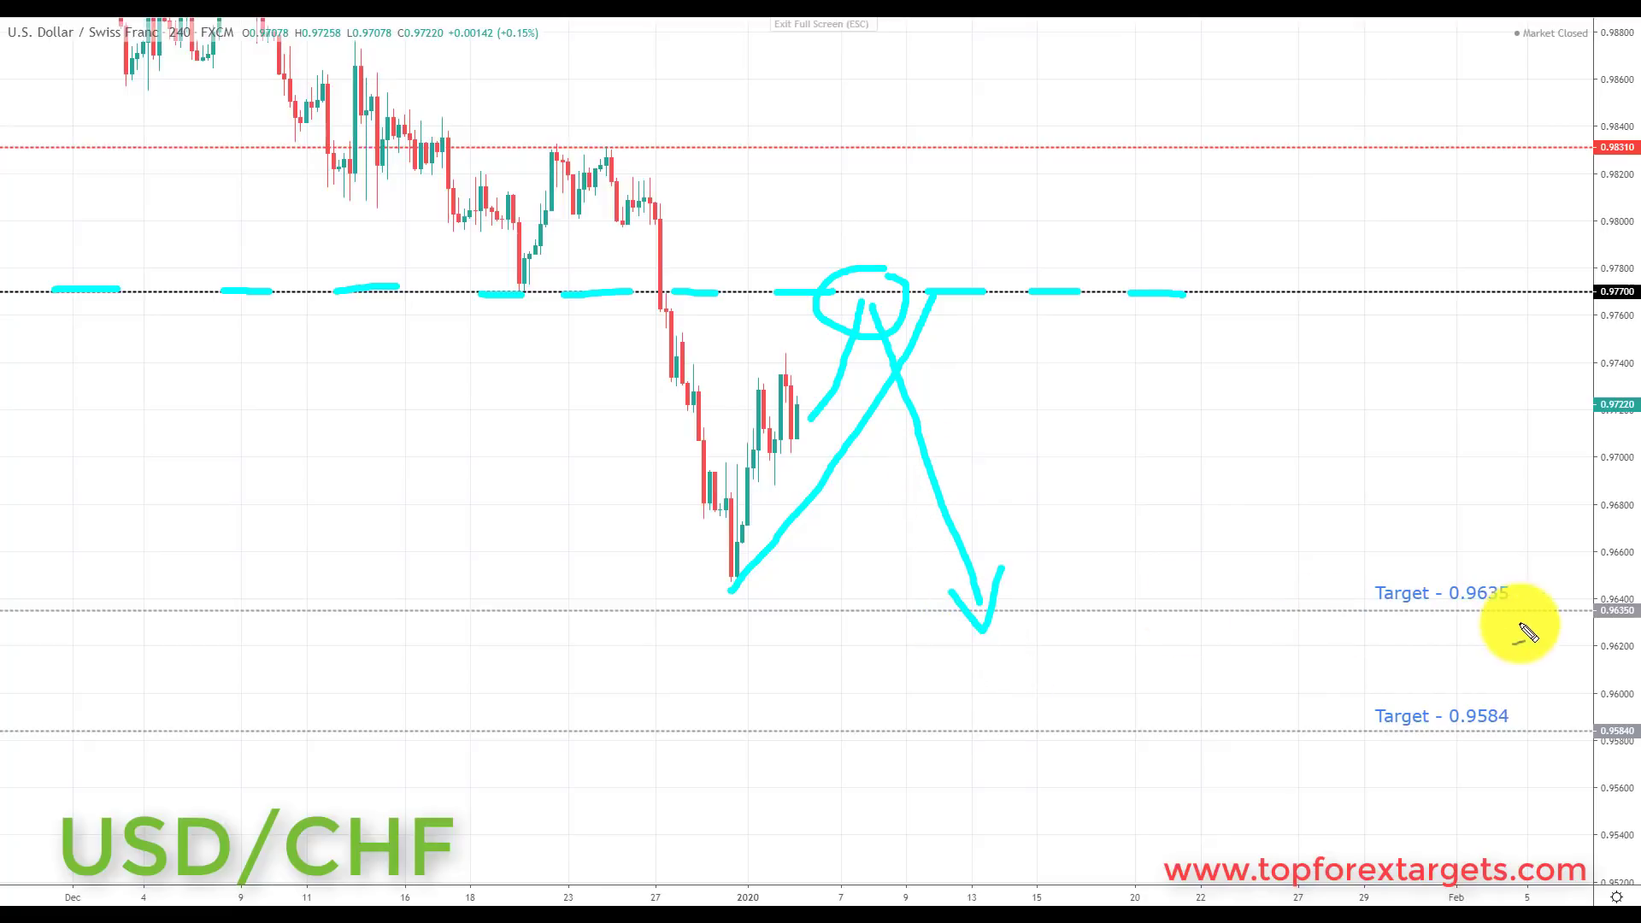
pyautogui.moveTo(1429, 612); pyautogui.dragTo(1533, 613)
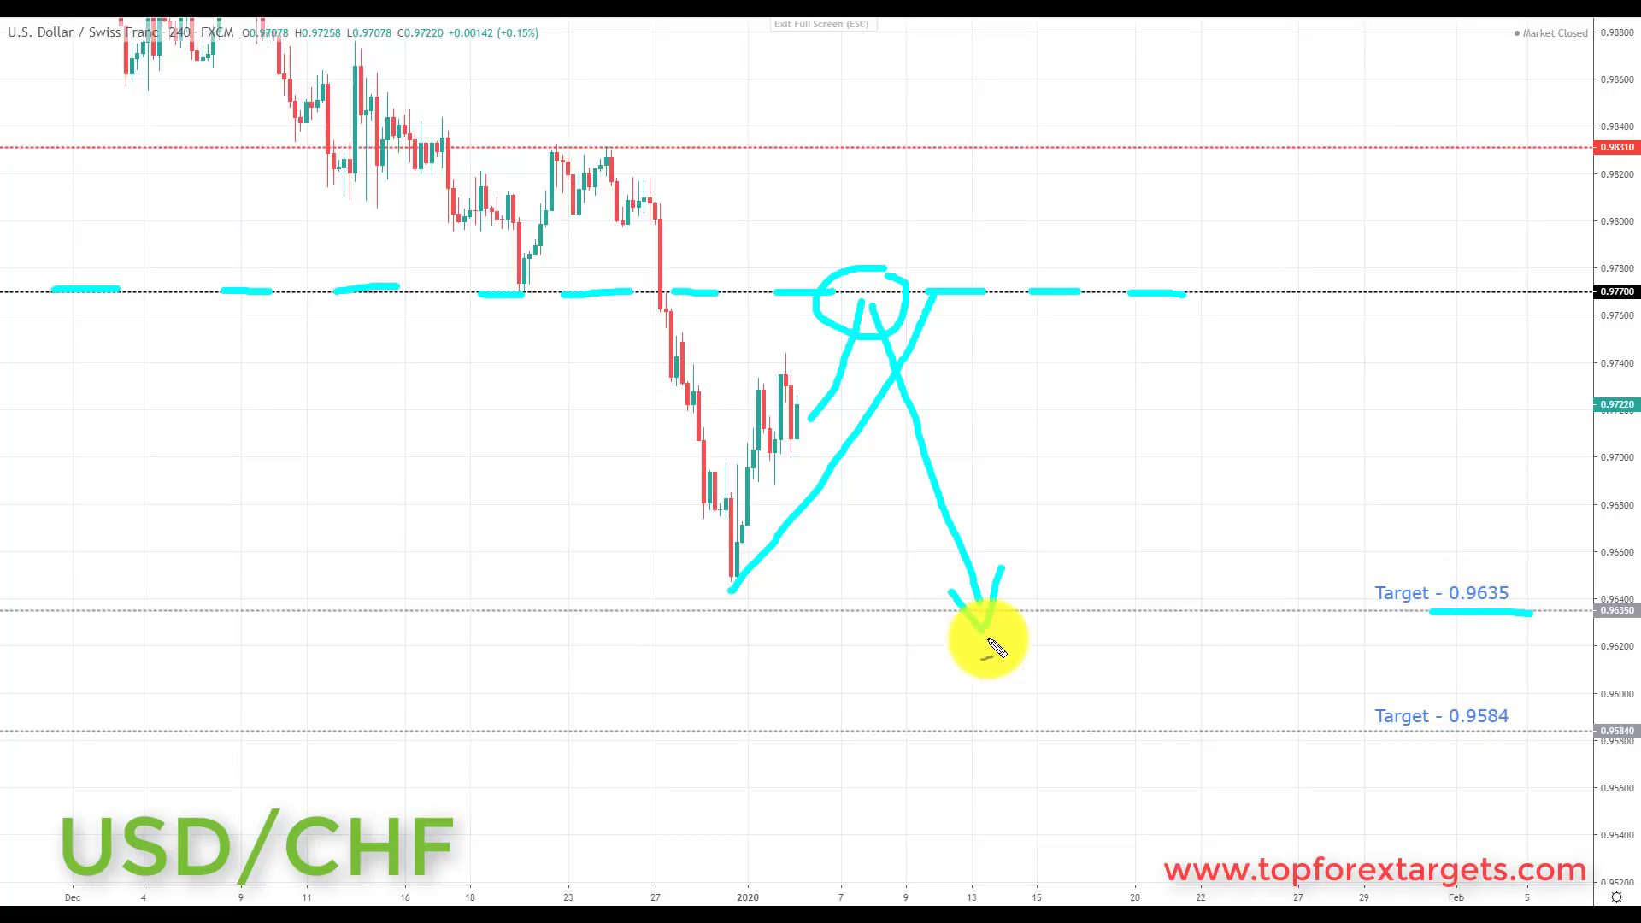
pyautogui.moveTo(1057, 612)
pyautogui.mouseDown()
pyautogui.moveTo(1100, 735)
pyautogui.moveTo(1130, 691)
pyautogui.mouseUp()
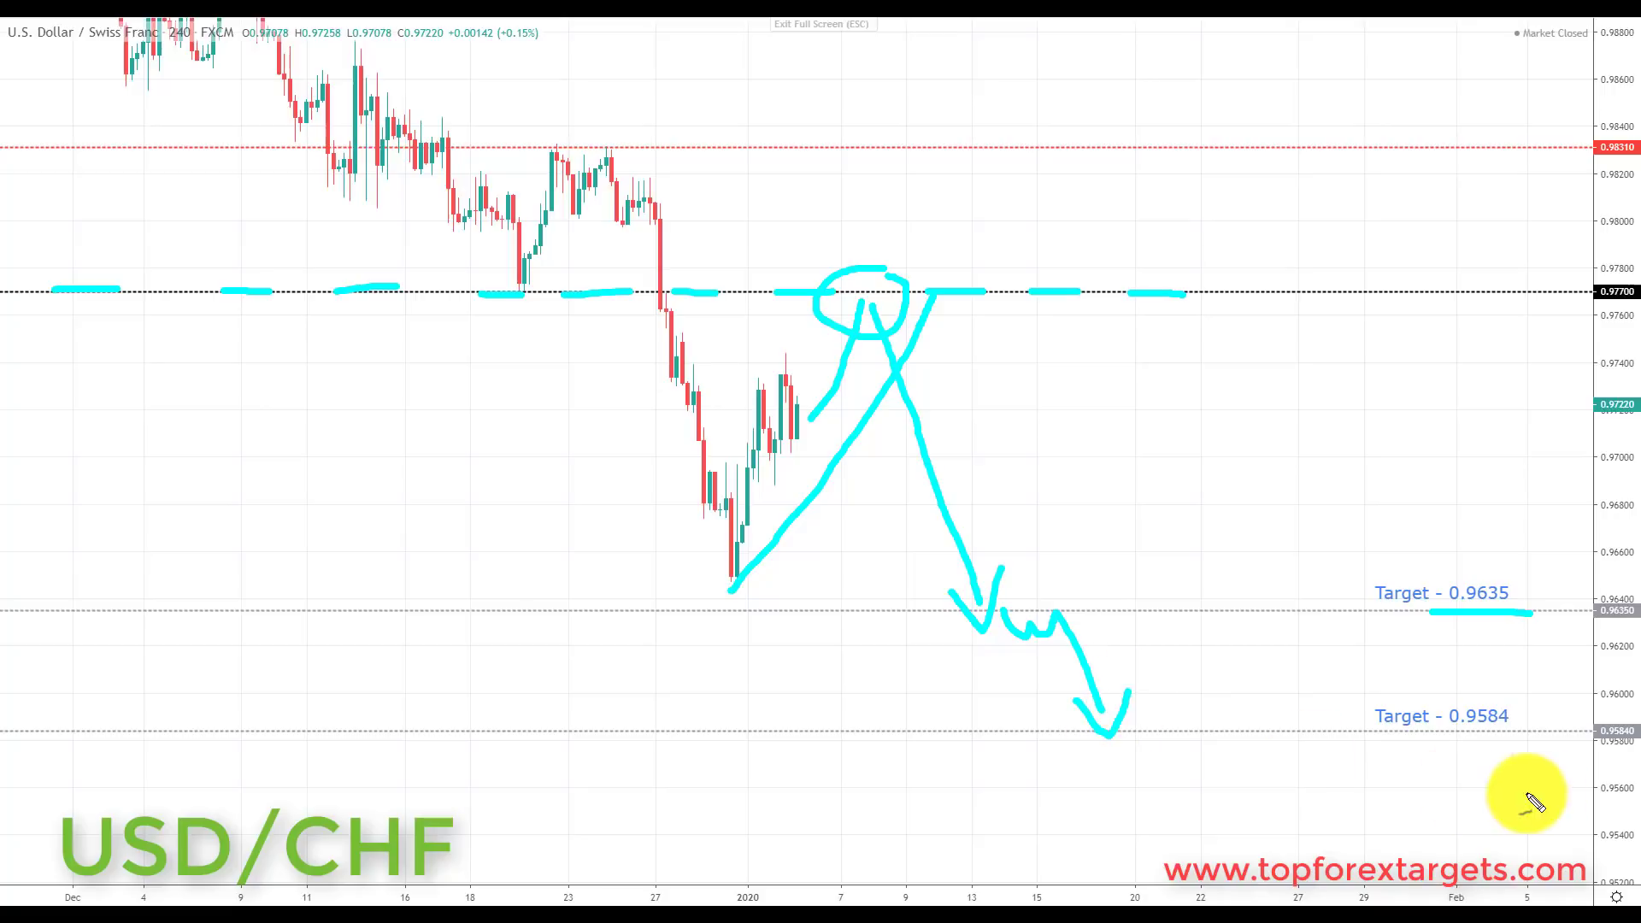
pyautogui.moveTo(1432, 733); pyautogui.dragTo(1507, 734)
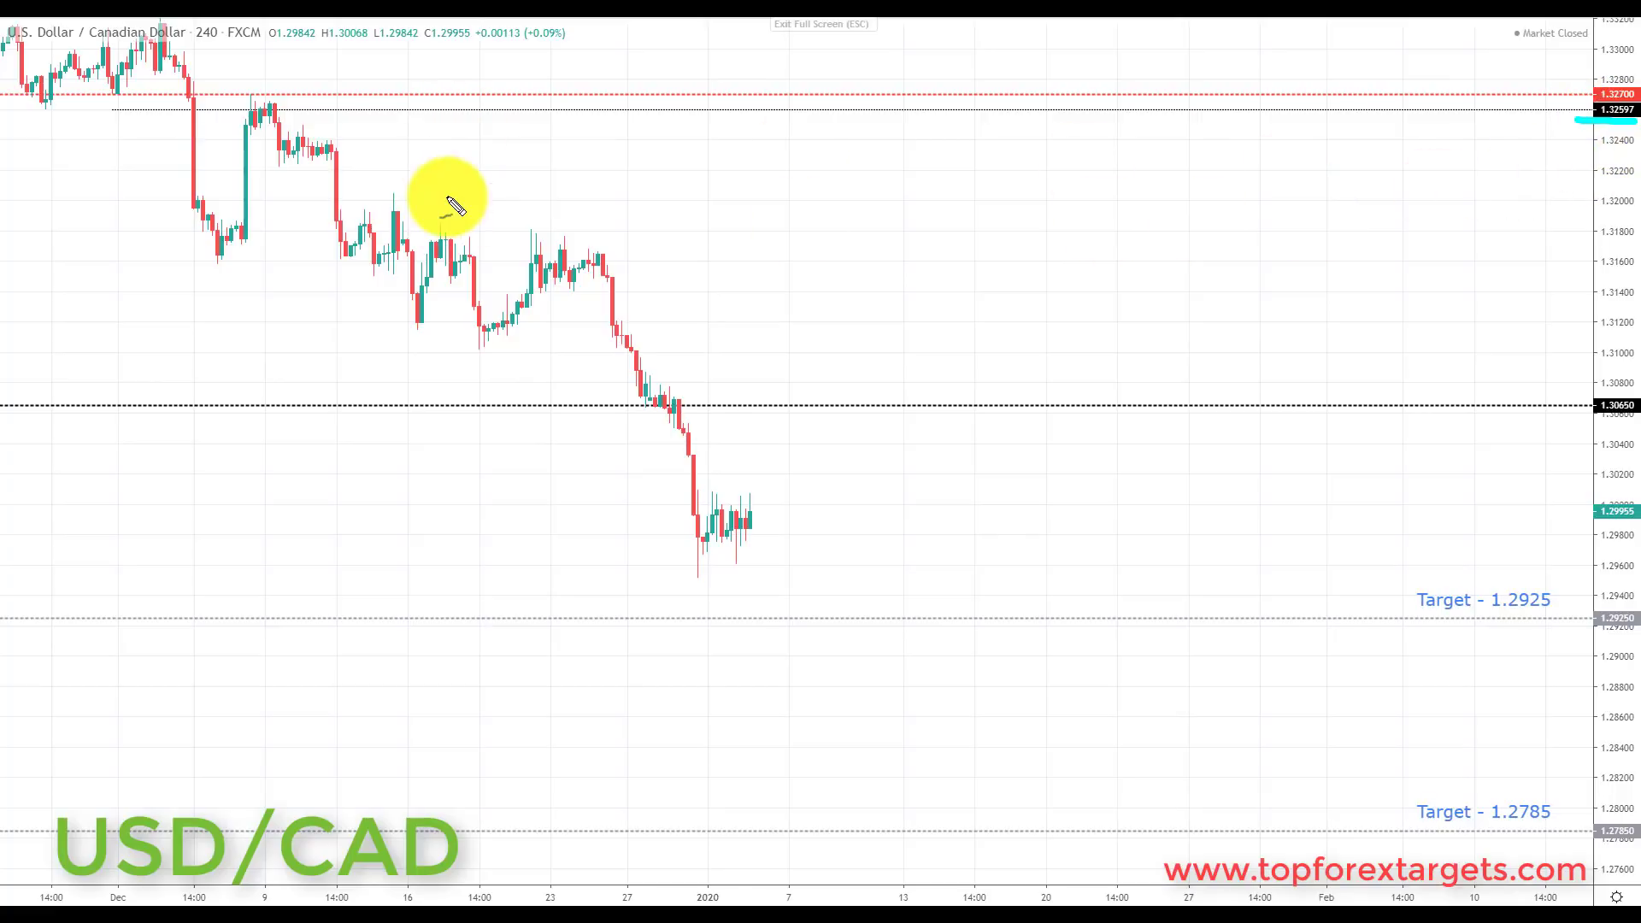
# Sketch the December swing and V-shaped bounce, plus the projected decline toward 1.2925
pyautogui.moveTo(161, 32); pyautogui.dragTo(205, 187)
pyautogui.moveTo(217, 244); pyautogui.dragTo(259, 175)
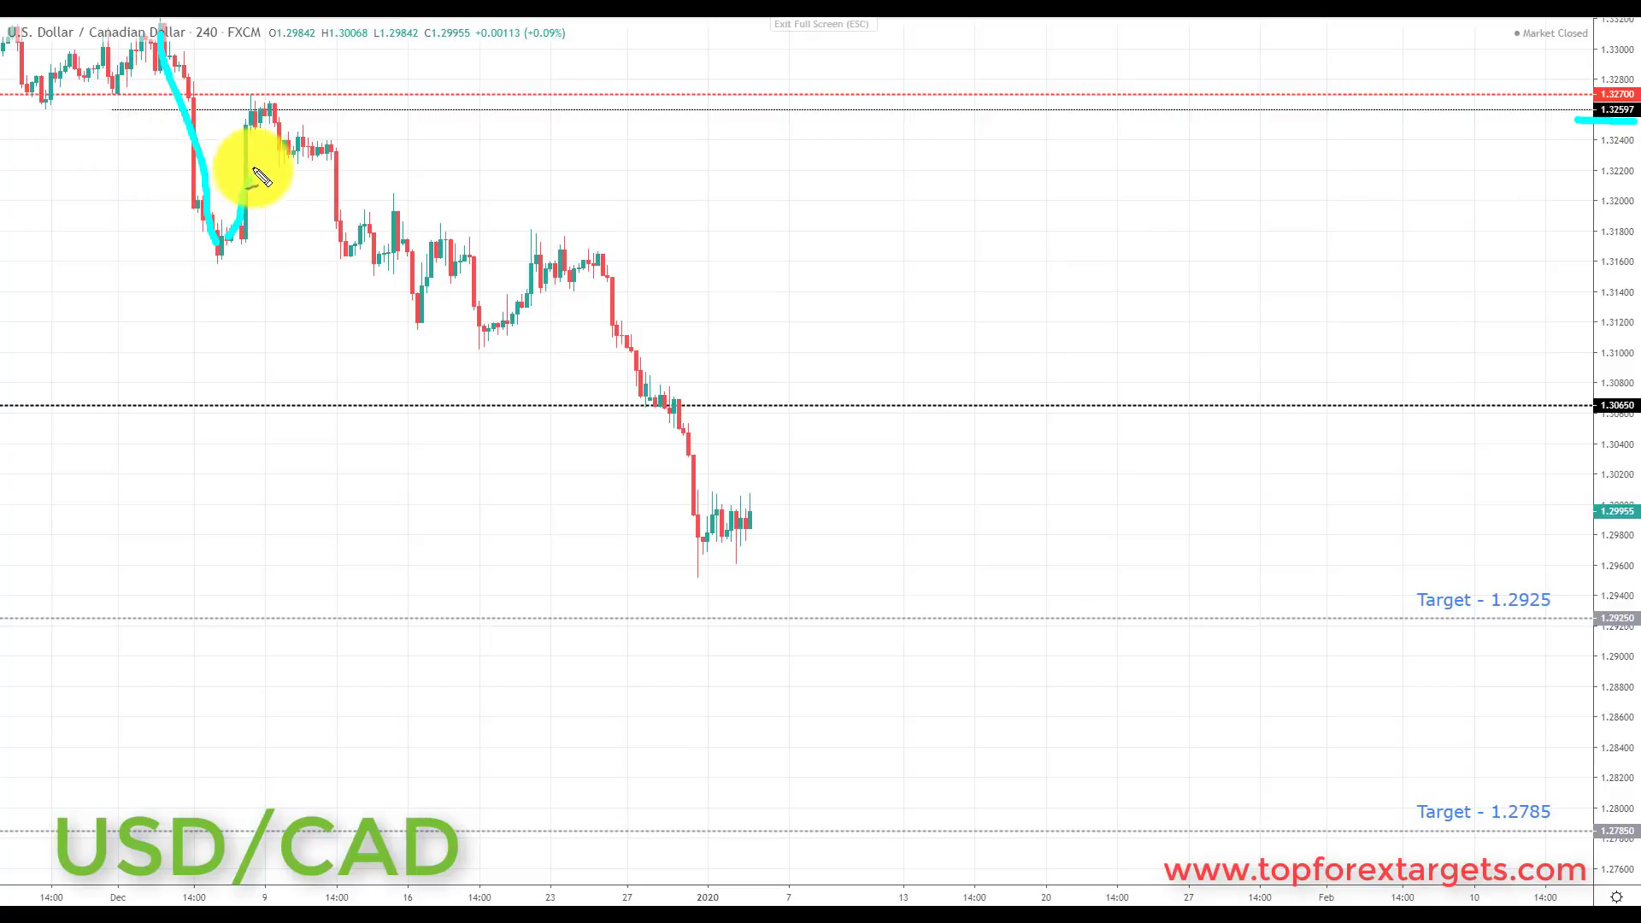
pyautogui.moveTo(193, 105); pyautogui.dragTo(270, 110)
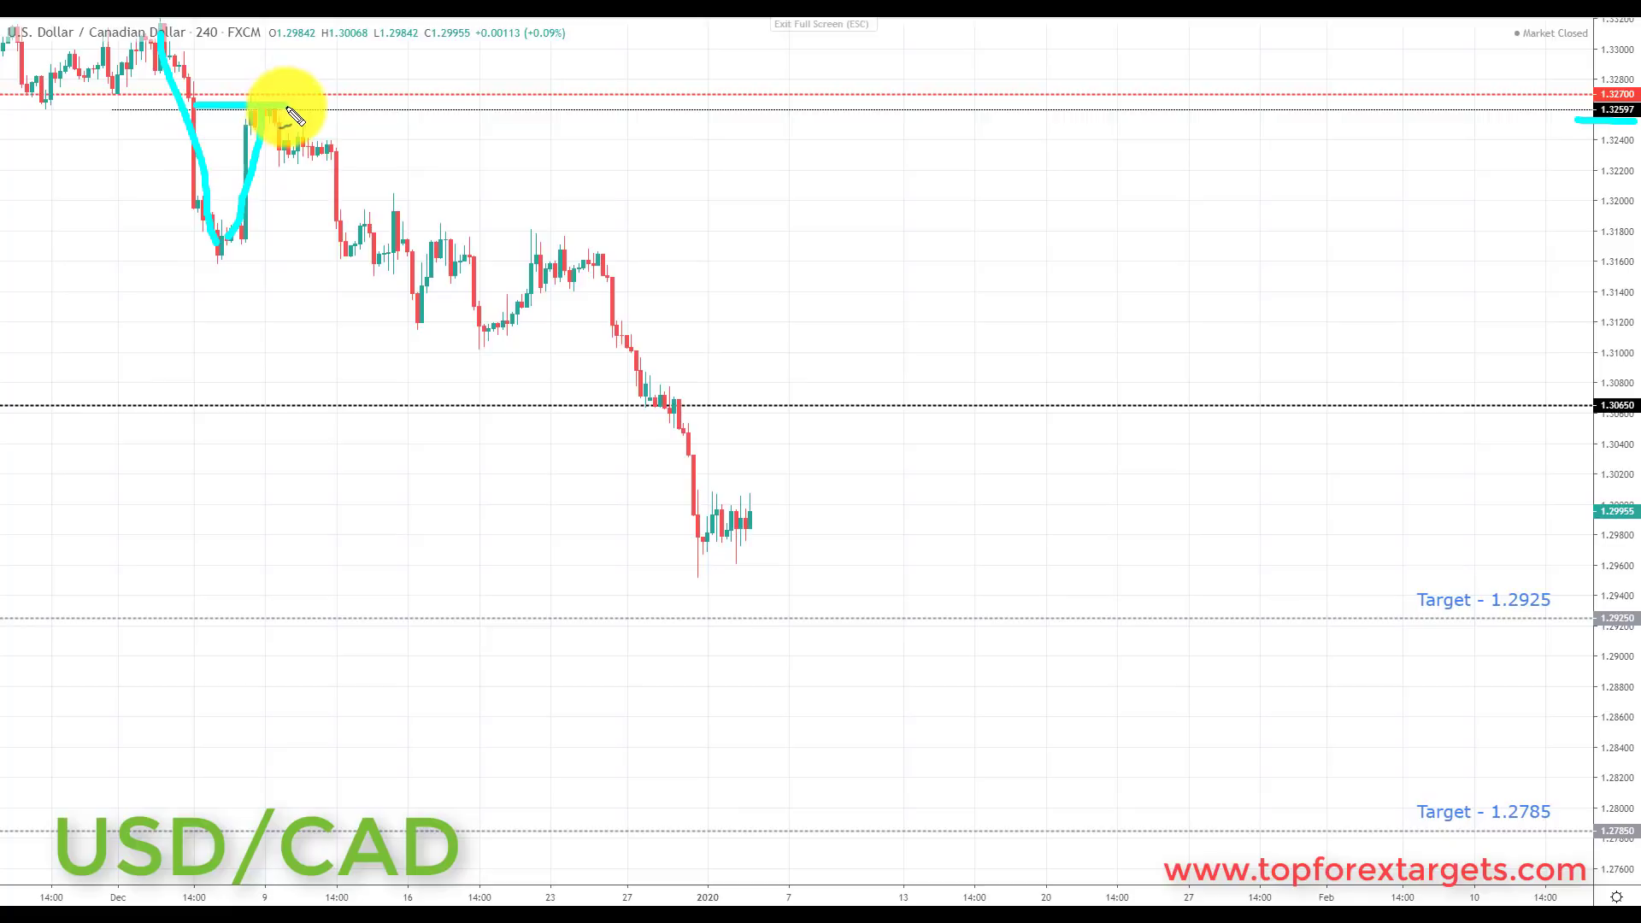
pyautogui.moveTo(313, 57); pyautogui.dragTo(334, 84)
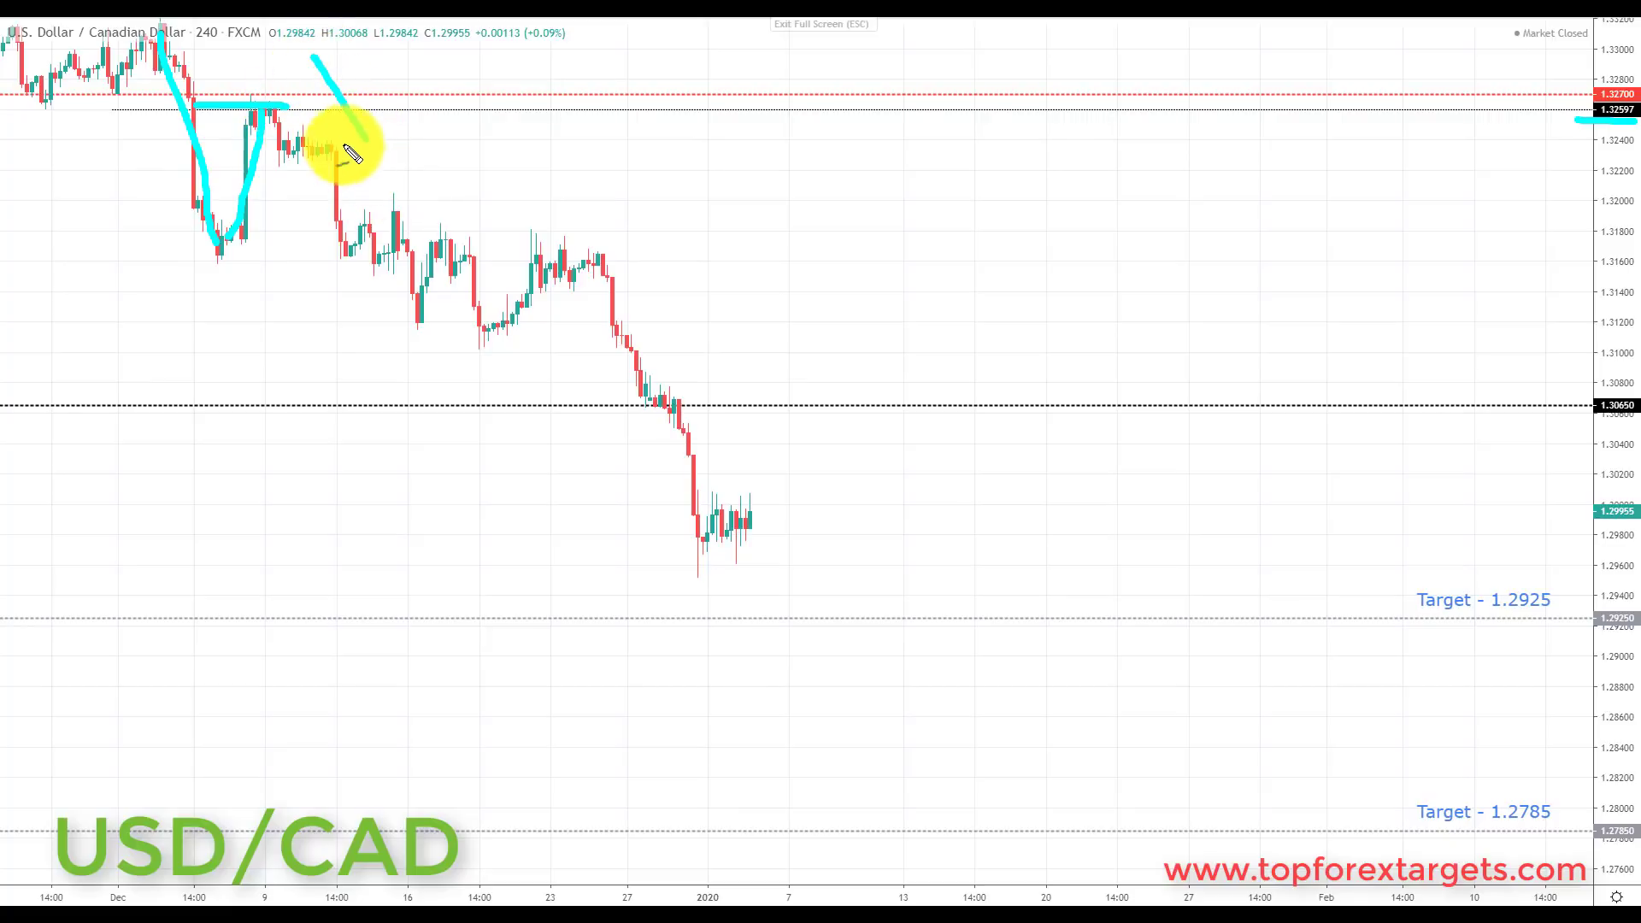
pyautogui.moveTo(373, 168); pyautogui.dragTo(398, 119)
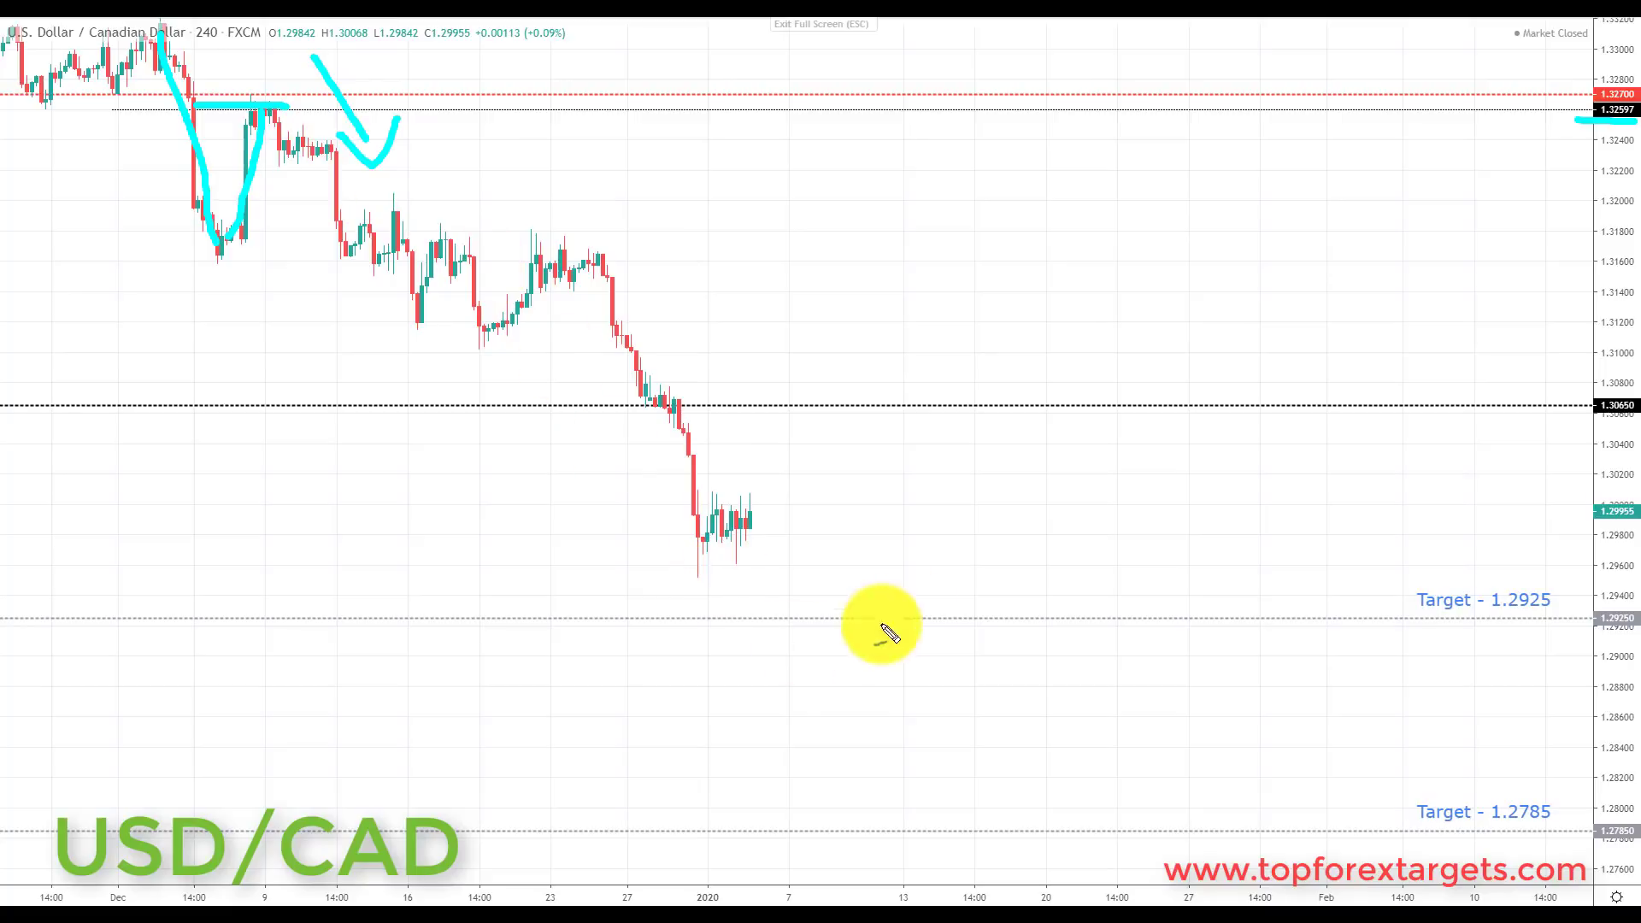
pyautogui.moveTo(876, 436); pyautogui.dragTo(989, 588)
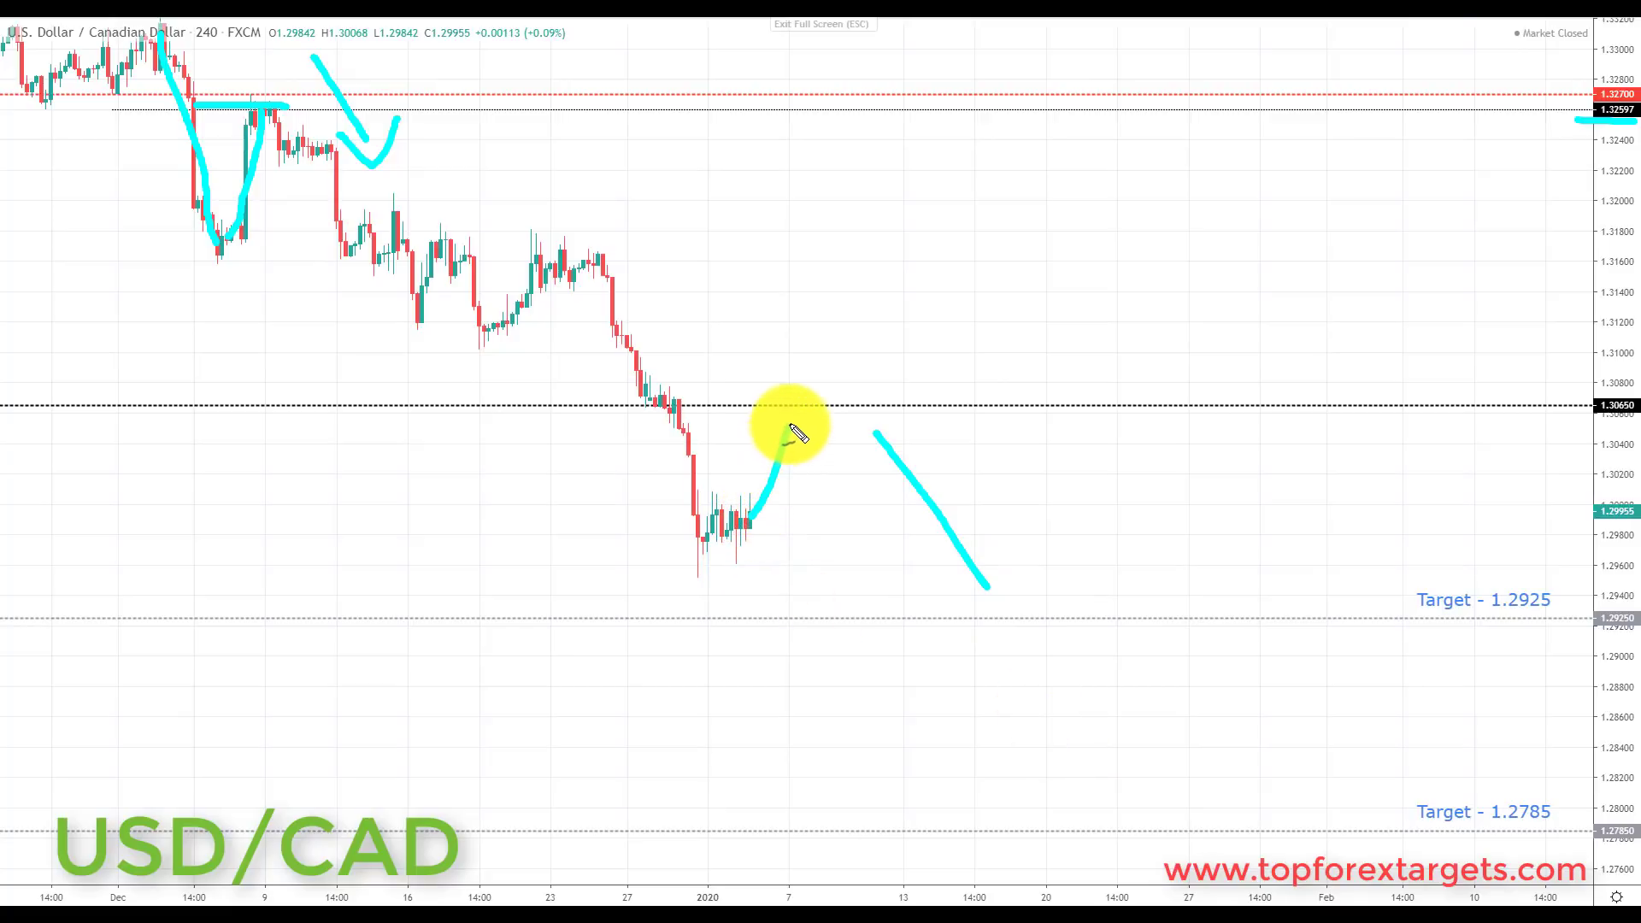
# Brush dashes along the 1.3065 level and circle the expected retest peak
pyautogui.moveTo(85, 400); pyautogui.dragTo(164, 400)
pyautogui.moveTo(216, 399); pyautogui.dragTo(368, 398)
pyautogui.moveTo(425, 401); pyautogui.dragTo(545, 398)
pyautogui.moveTo(589, 399); pyautogui.dragTo(630, 399)
pyautogui.moveTo(672, 400); pyautogui.dragTo(822, 399)
pyautogui.moveTo(855, 400); pyautogui.dragTo(898, 400)
pyautogui.moveTo(929, 404); pyautogui.dragTo(1049, 406)
pyautogui.moveTo(836, 398)
pyautogui.mouseDown()
pyautogui.moveTo(788, 410)
pyautogui.moveTo(868, 433)
pyautogui.moveTo(777, 395)
pyautogui.mouseUp()
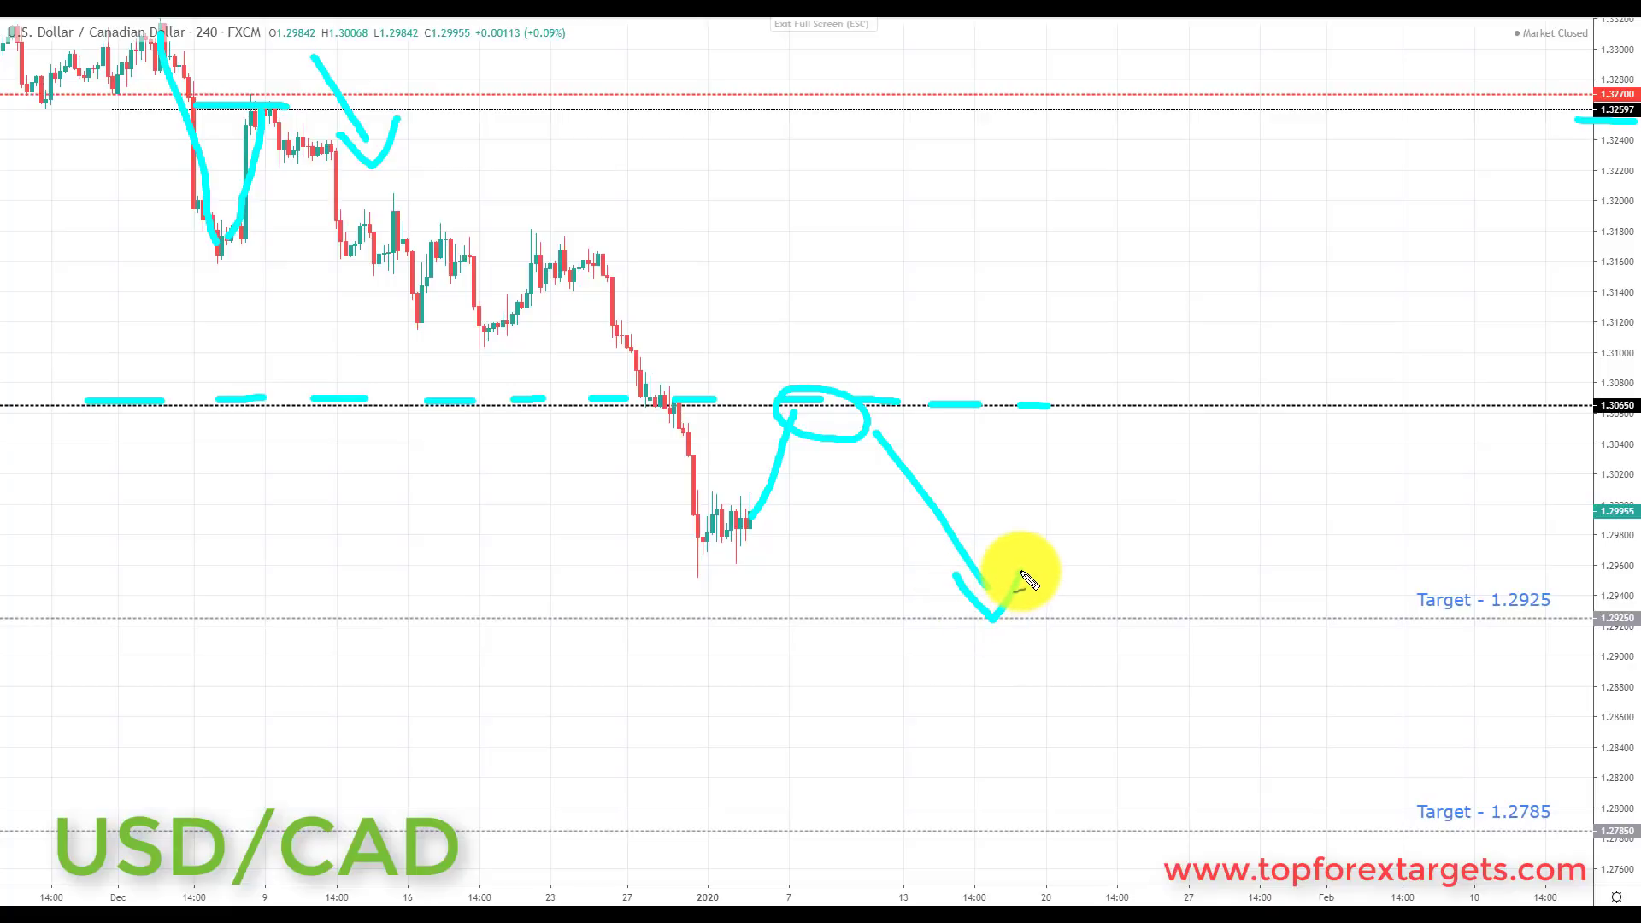
# Underline the 1.2925 and 1.2785 target labels and add an arrowhead at the drop's bottom
pyautogui.moveTo(1477, 615); pyautogui.dragTo(1576, 617)
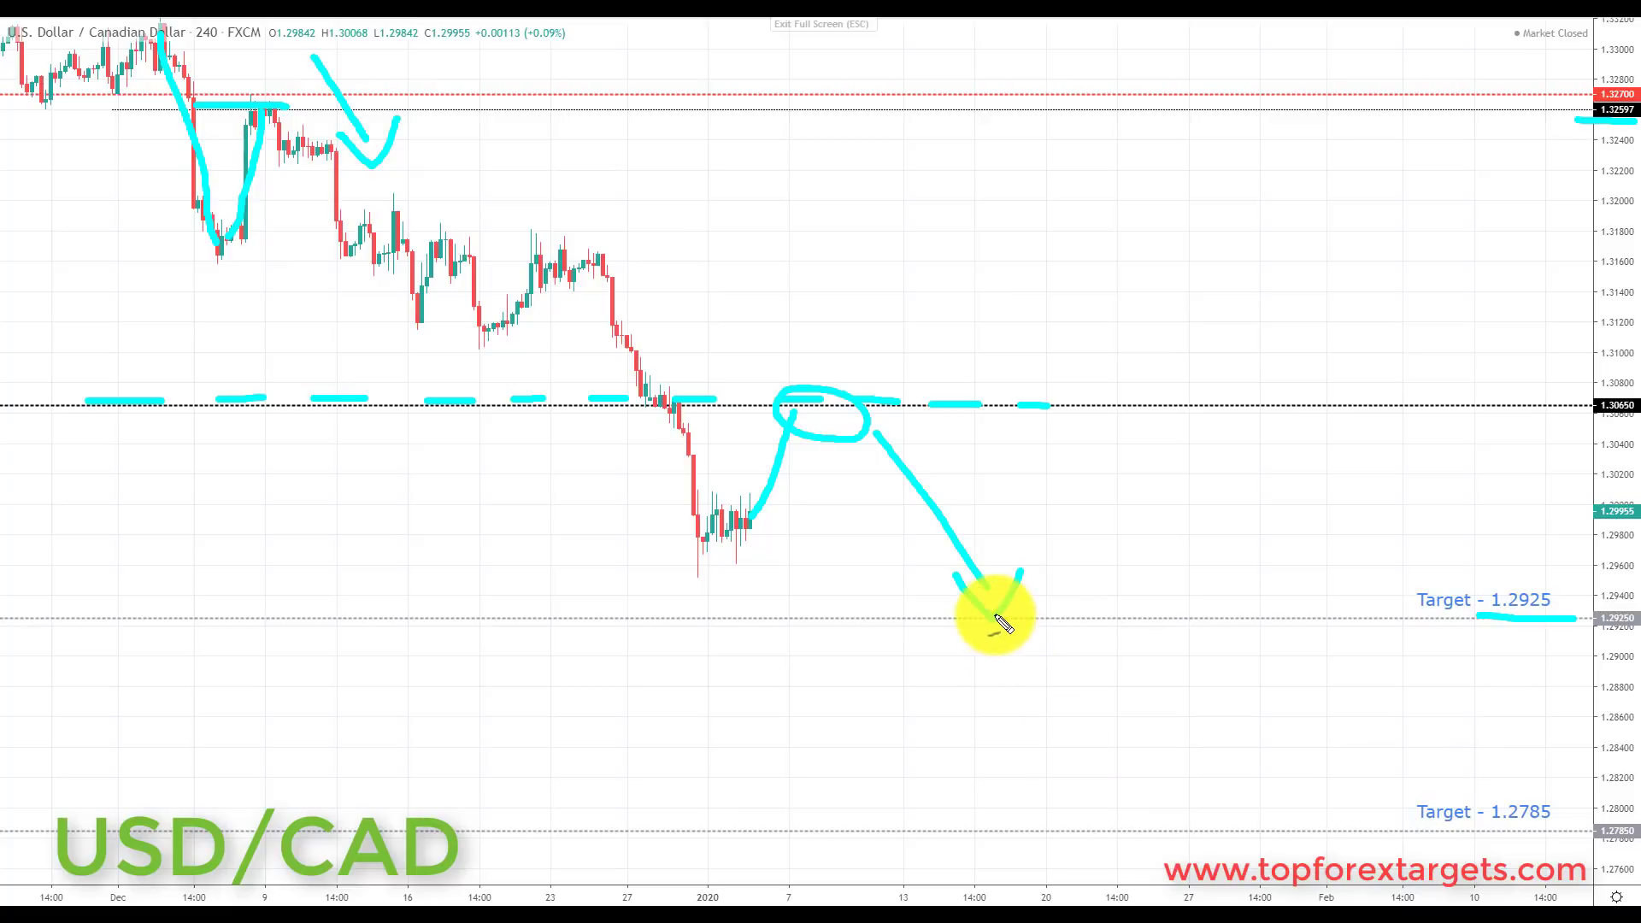
pyautogui.moveTo(995, 624)
pyautogui.mouseDown()
pyautogui.moveTo(1042, 651)
pyautogui.moveTo(1148, 801)
pyautogui.moveTo(1165, 781)
pyautogui.mouseUp()
pyautogui.moveTo(1484, 833); pyautogui.dragTo(1577, 831)
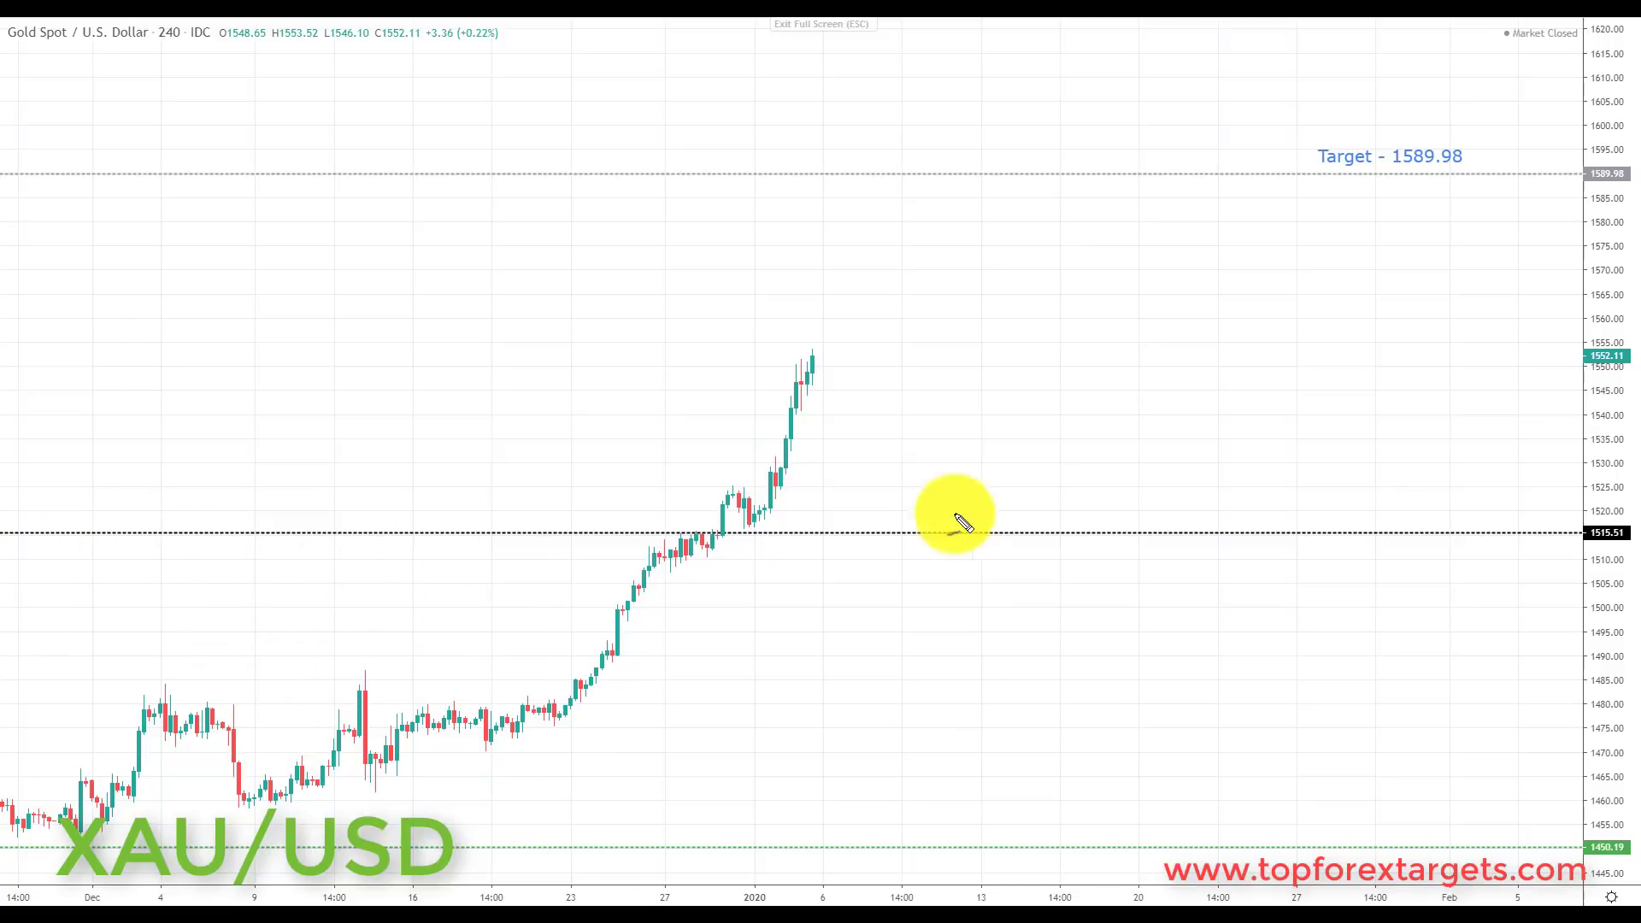
# Brush cyan dashes across the chart along the 1515.51 level
pyautogui.moveTo(160, 537); pyautogui.dragTo(291, 533)
pyautogui.moveTo(417, 533); pyautogui.dragTo(471, 532)
pyautogui.moveTo(566, 534); pyautogui.dragTo(794, 531)
pyautogui.moveTo(895, 536); pyautogui.dragTo(1144, 529)
pyautogui.moveTo(1189, 531); pyautogui.dragTo(1251, 531)
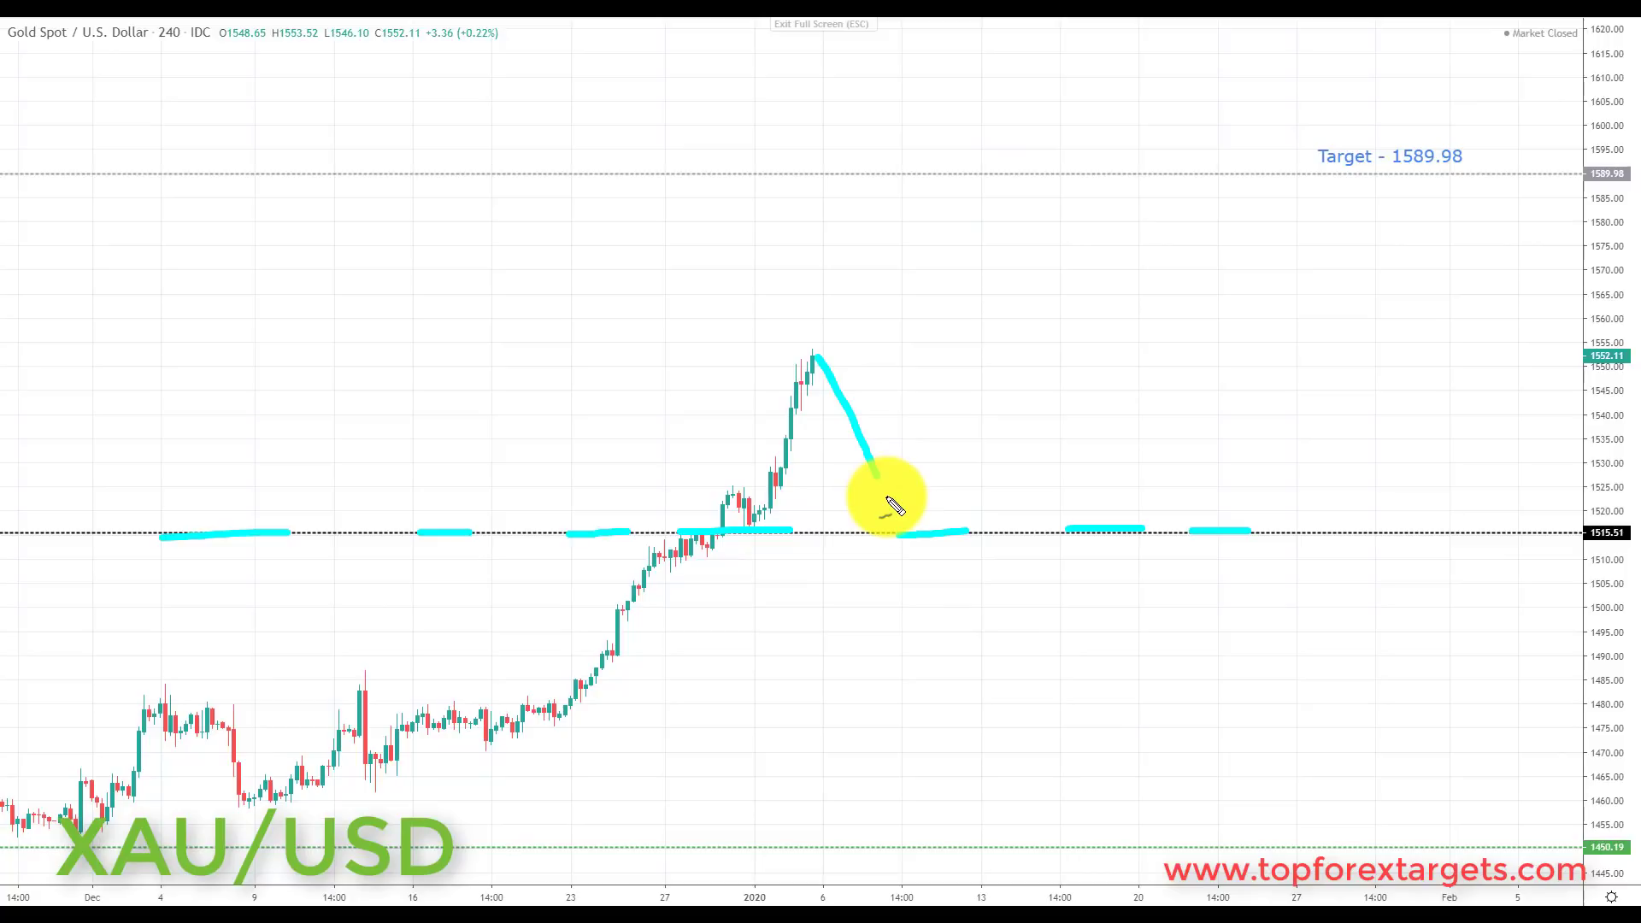
# Draw the pullback to 1515.51 and an arrowed rise to the underlined 1589.98 target
pyautogui.moveTo(883, 483)
pyautogui.mouseDown()
pyautogui.moveTo(898, 516)
pyautogui.moveTo(956, 508)
pyautogui.moveTo(891, 542)
pyautogui.moveTo(951, 510)
pyautogui.mouseUp()
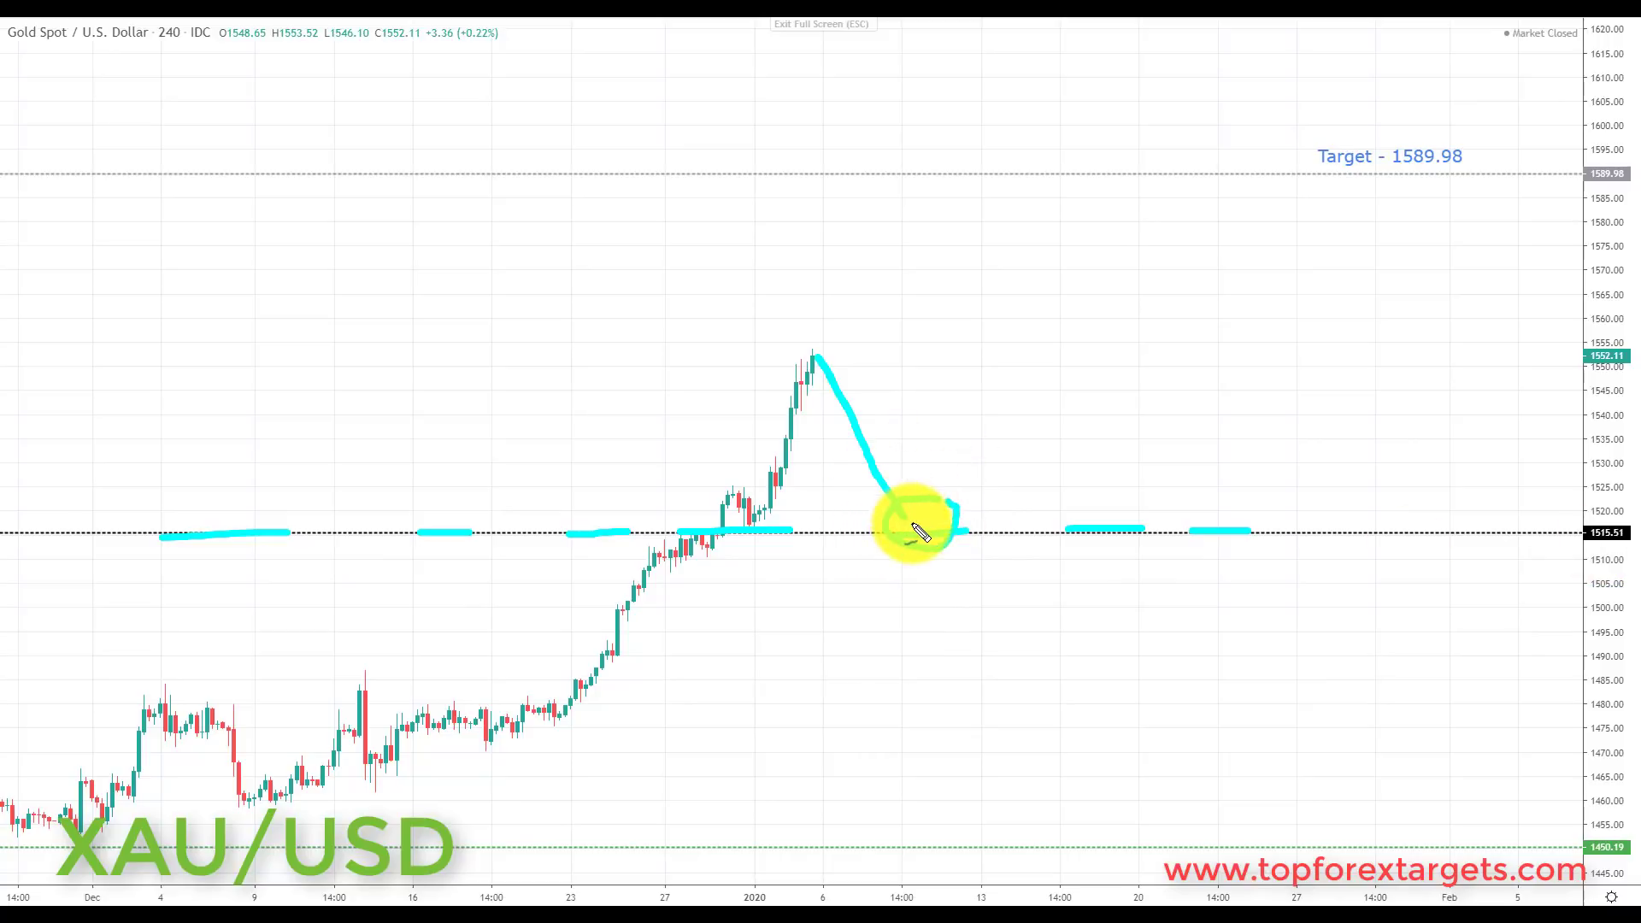
pyautogui.moveTo(927, 534)
pyautogui.mouseDown()
pyautogui.moveTo(1066, 181)
pyautogui.moveTo(1074, 252)
pyautogui.mouseUp()
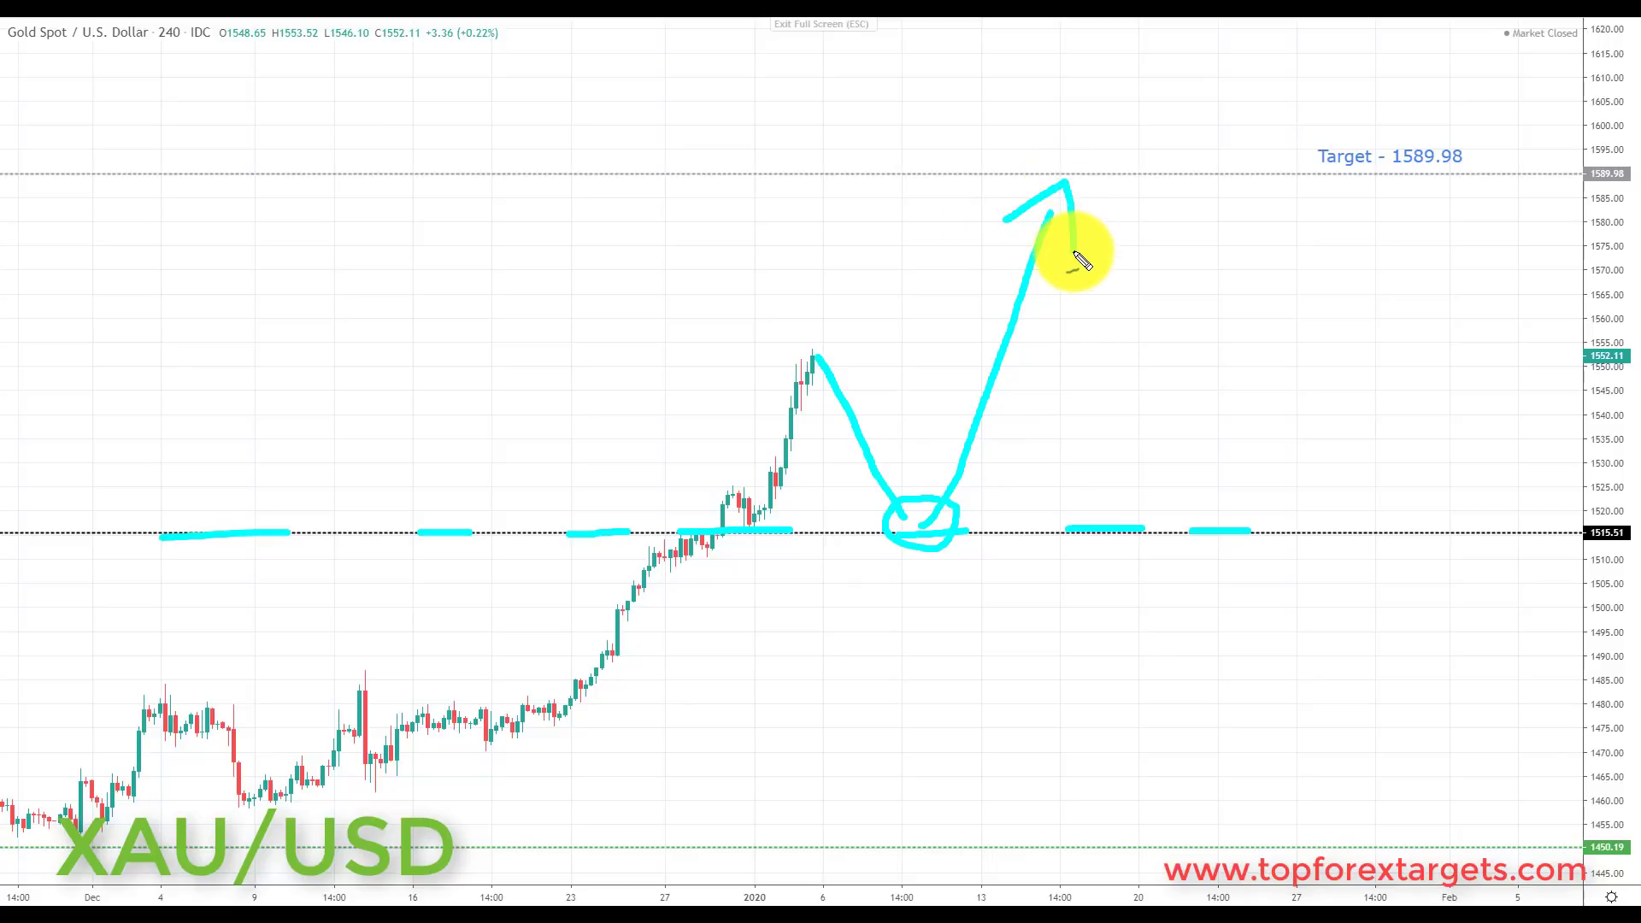
pyautogui.moveTo(1357, 177); pyautogui.dragTo(1496, 170)
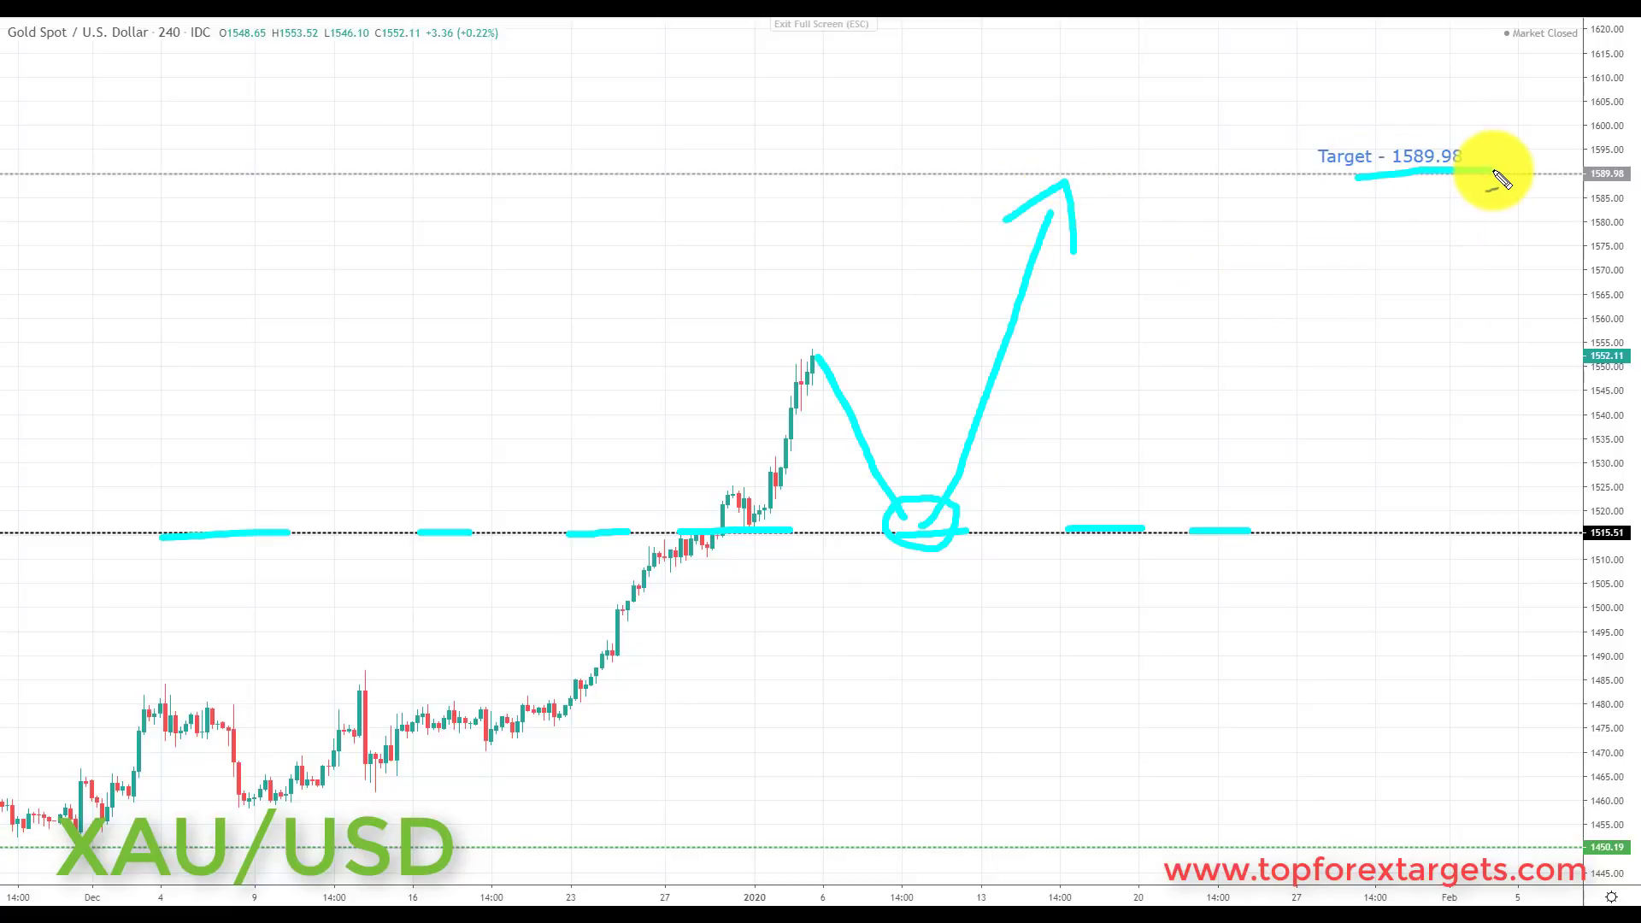